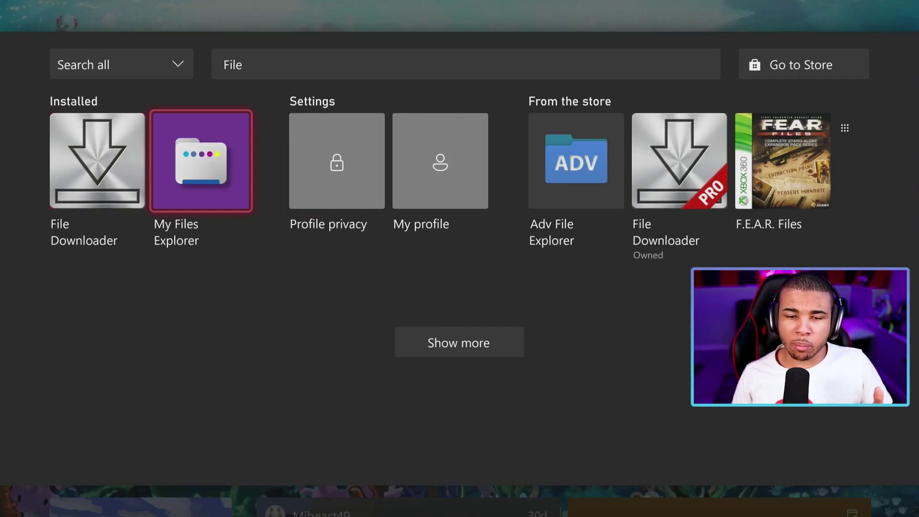
Open My Files Explorer and go to the Store page of its Expansion for Explorers add-on
{"action": "key", "text": "Return"}
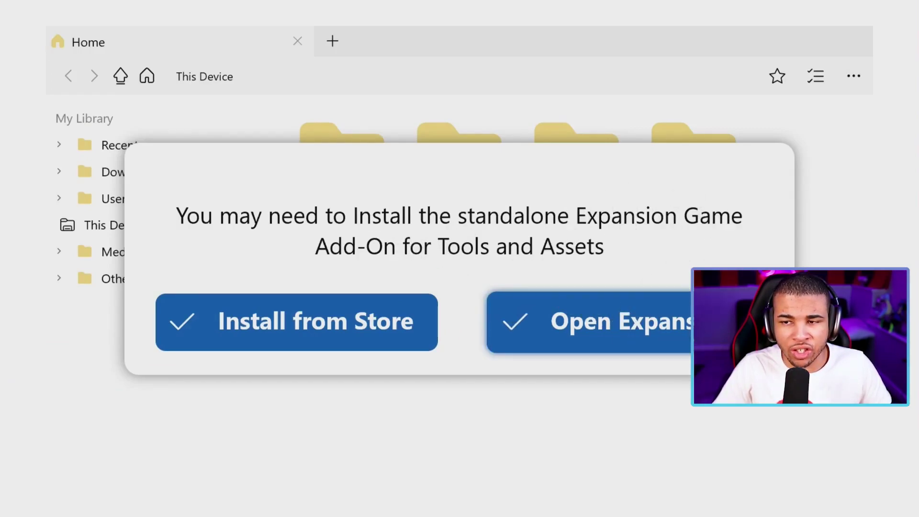
{"action": "left_click", "coordinate": [334, 341]}
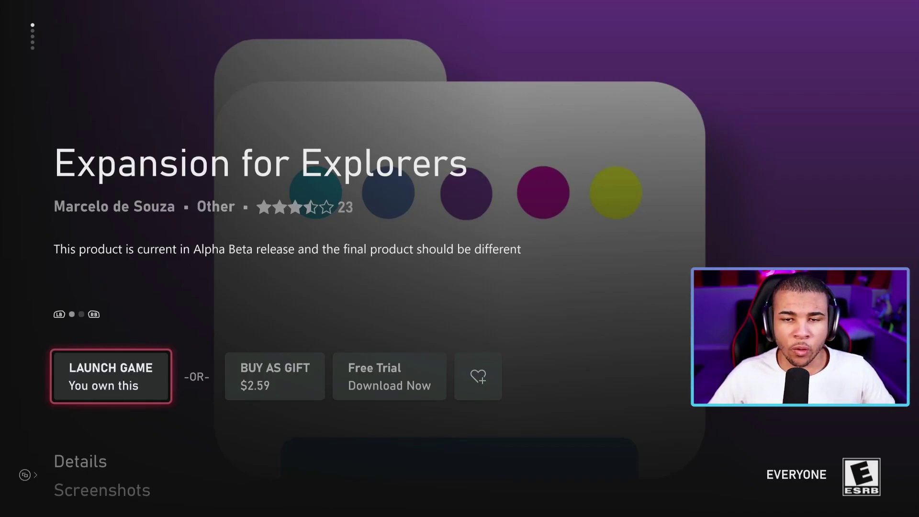
Look over the launch, gift and free trial options on the Expansion for Explorers Store page
{"action": "key", "text": "Right"}
{"action": "key", "text": "Right"}
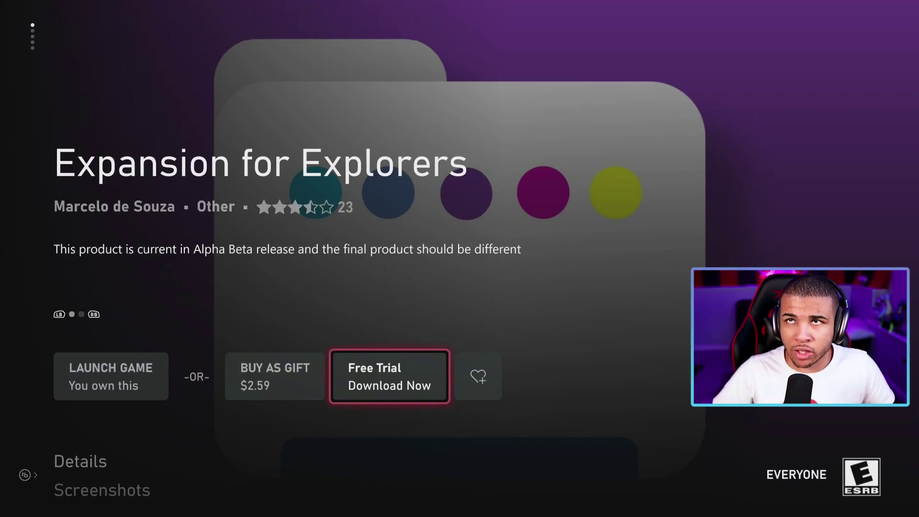
{"action": "key", "text": "Left"}
{"action": "key", "text": "Left"}
{"action": "key", "text": "Right"}
{"action": "key", "text": "Right"}
{"action": "key", "text": "Left"}
{"action": "key", "text": "Left"}
{"action": "key", "text": "Right"}
Return to the Xbox home screen and load mcdlhub.com in Microsoft Edge
{"action": "key", "text": "Right"}
{"action": "key", "text": "Left"}
{"action": "key", "text": "Left"}
{"action": "key", "text": "super"}
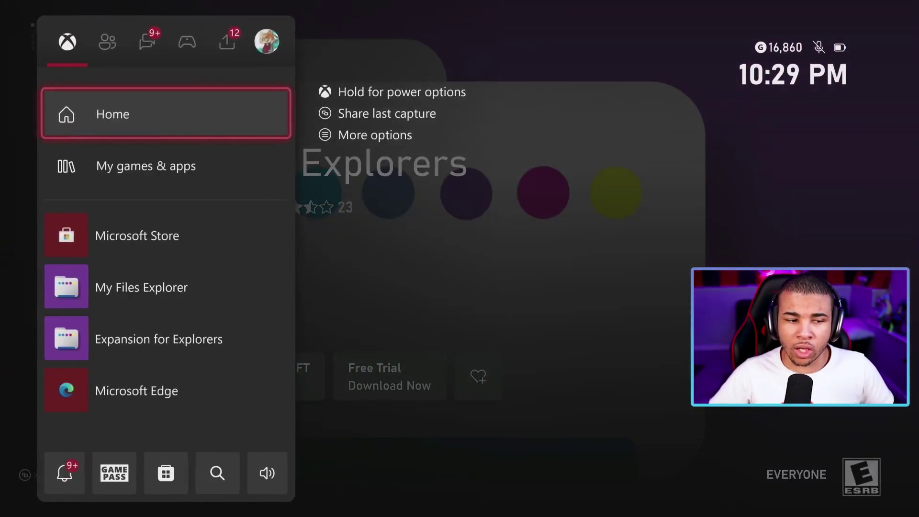
{"action": "key", "text": "Return"}
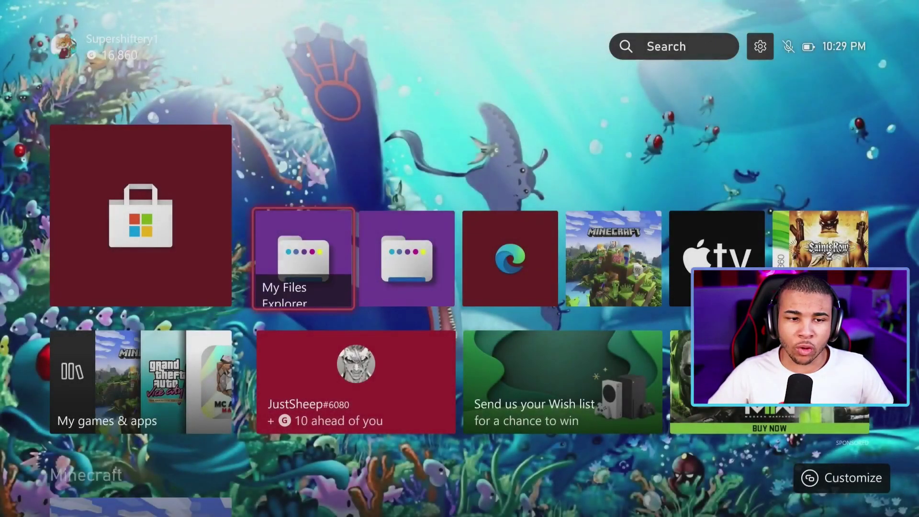
{"action": "key", "text": "Right"}
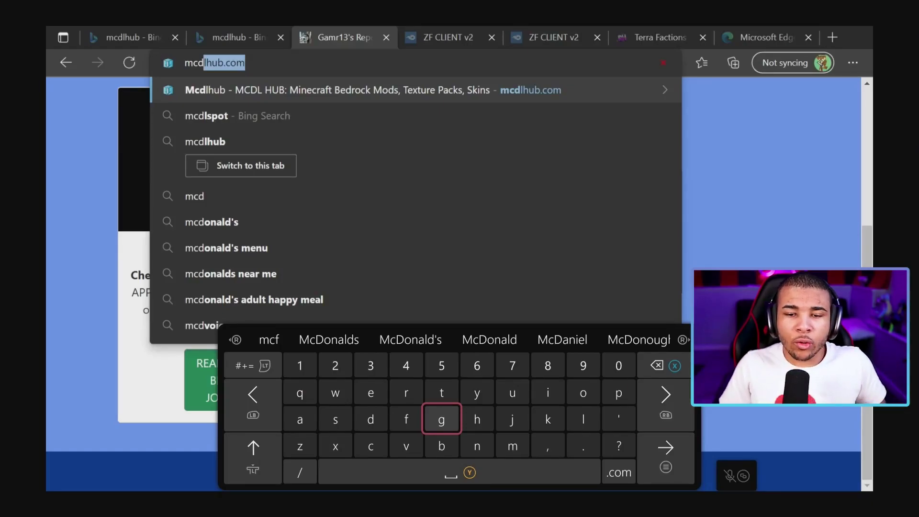
{"action": "key", "text": "Right"}
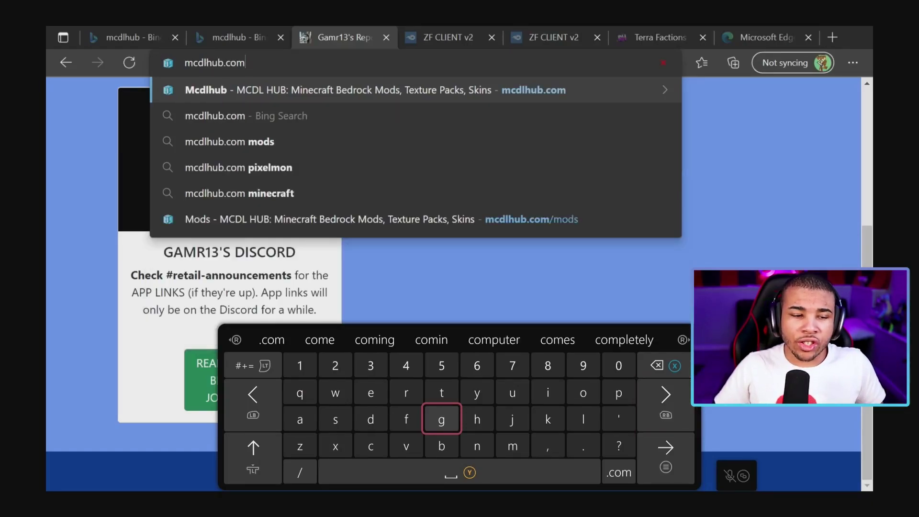
{"action": "key", "text": "Return"}
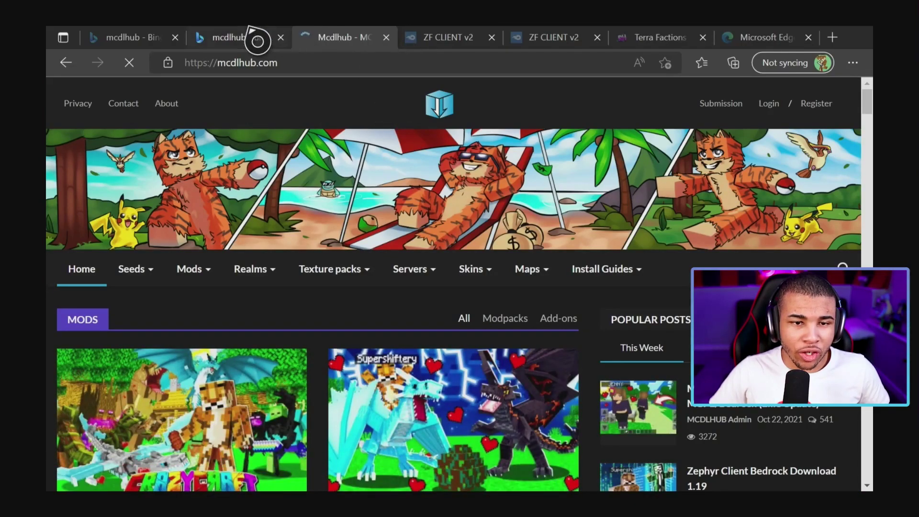
Open the "Crazy Craft: Adventure and RPG Add-On!" post from the Mods section, dismissing the ad that covers it
{"action": "scroll", "coordinate": [281, 82], "scroll_direction": "down", "scroll_amount": 2}
{"action": "scroll", "coordinate": [240, 307], "scroll_direction": "down", "scroll_amount": 4}
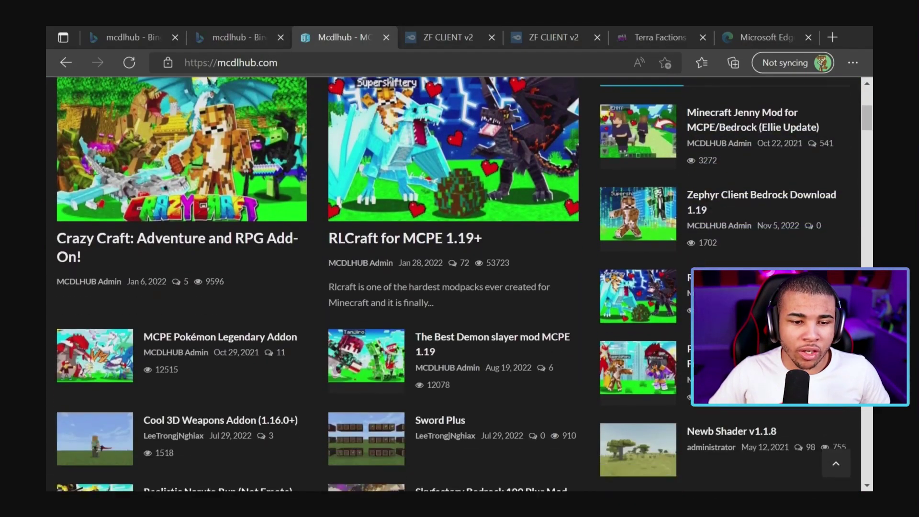
{"action": "scroll", "coordinate": [240, 307], "scroll_direction": "up", "scroll_amount": 2}
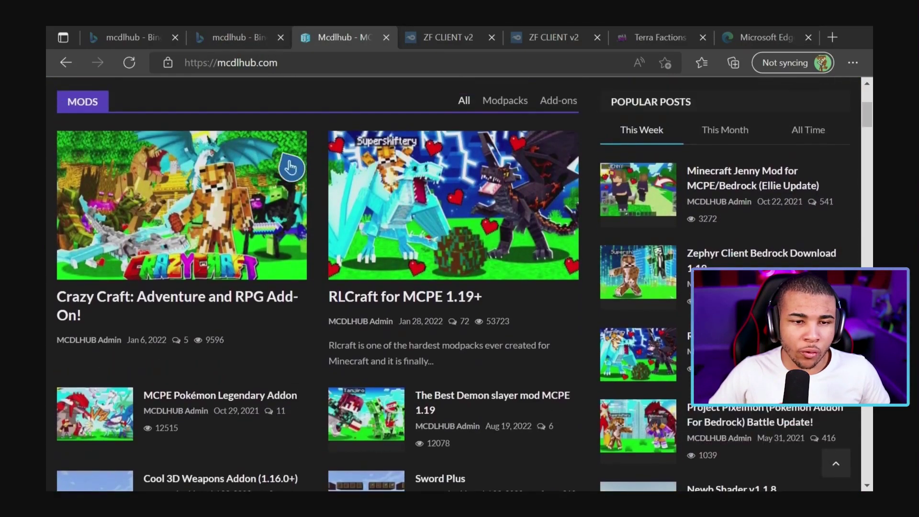
{"action": "left_click", "coordinate": [239, 307]}
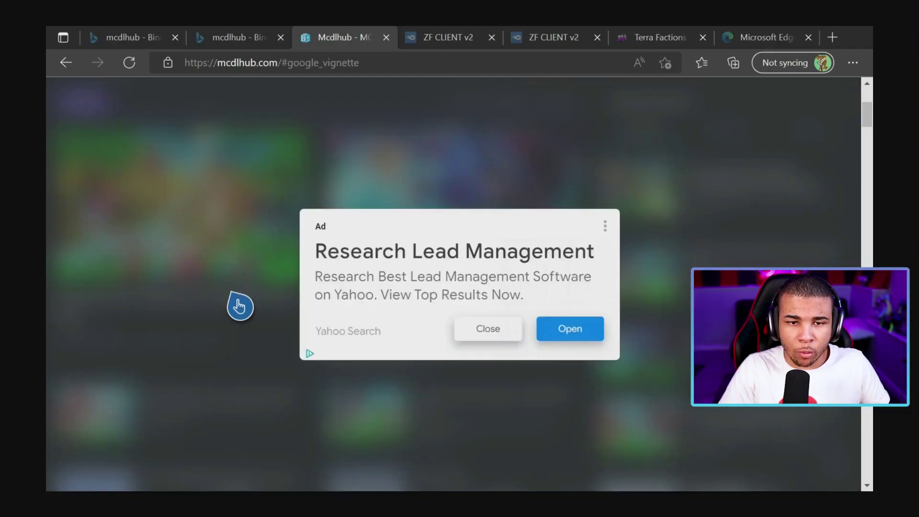
{"action": "left_click", "coordinate": [499, 343]}
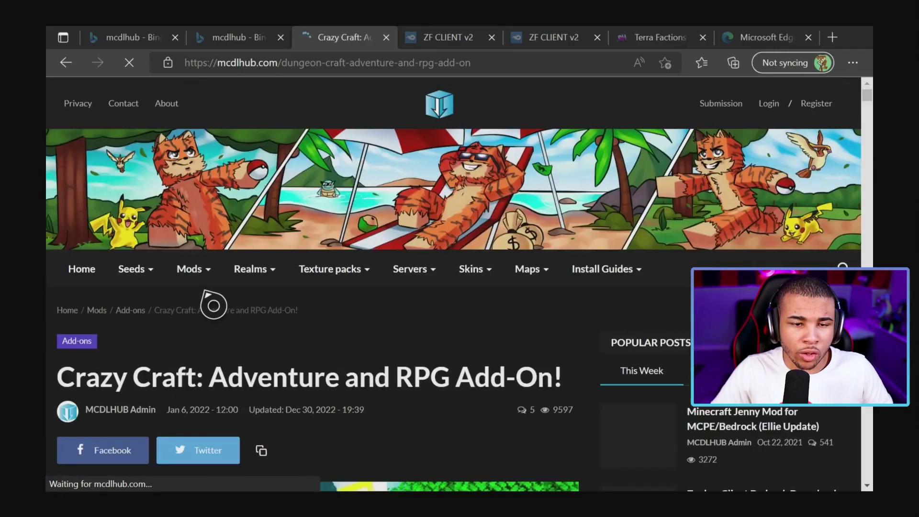
Open the Crazy Craft add-on's Linkvertise download page and choose Free Access with Ads
{"action": "scroll", "coordinate": [261, 305], "scroll_direction": "down", "scroll_amount": 15}
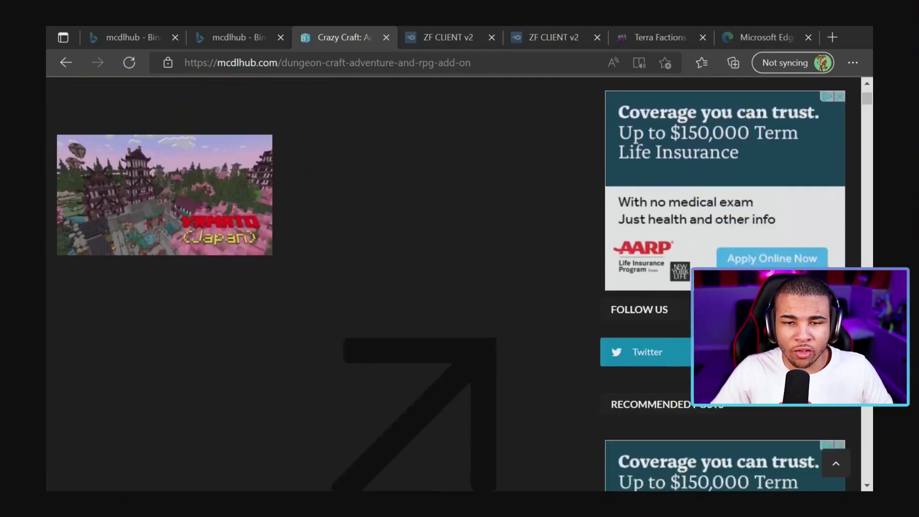
{"action": "scroll", "coordinate": [314, 218], "scroll_direction": "down", "scroll_amount": 15}
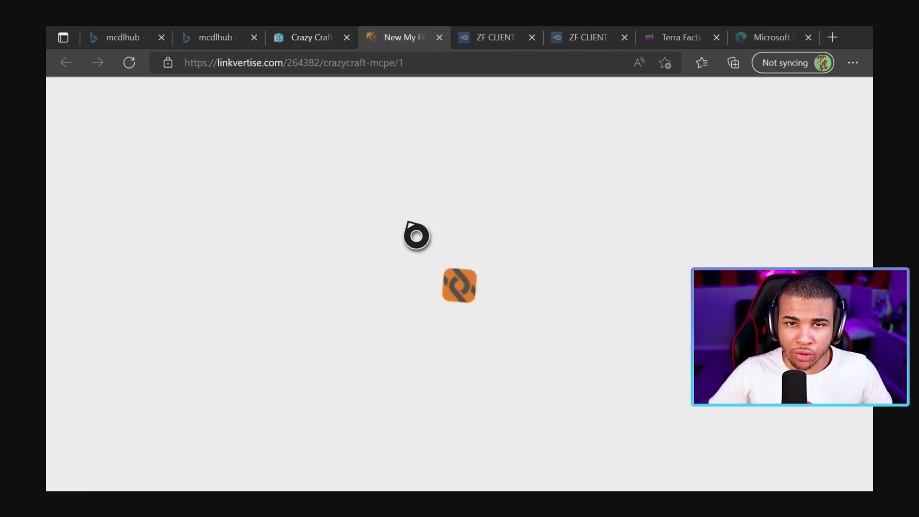
{"action": "scroll", "coordinate": [479, 311], "scroll_direction": "down", "scroll_amount": 9}
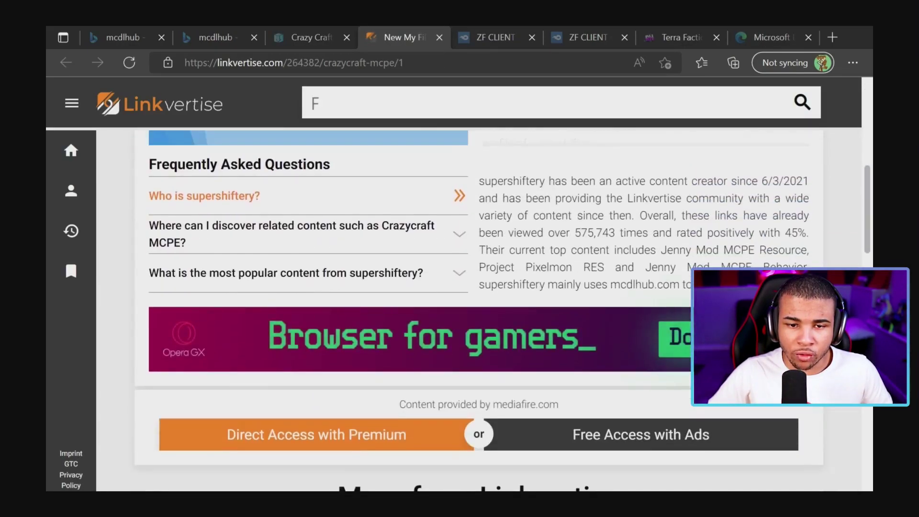
{"action": "scroll", "coordinate": [474, 263], "scroll_direction": "down", "scroll_amount": 3}
{"action": "left_click", "coordinate": [543, 310]}
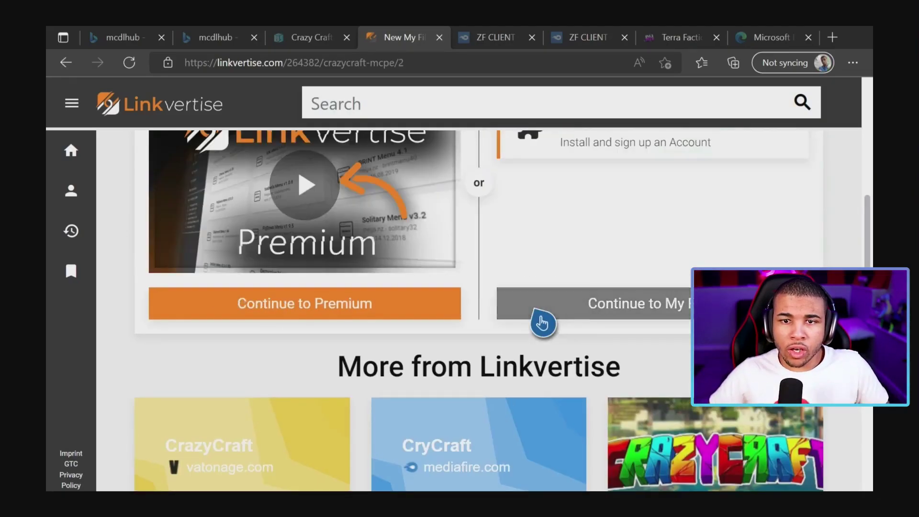
Review the steps Linkvertise requires and copy the page address linkvertise.com/264382/crazycraft-mcpe/2
{"action": "scroll", "coordinate": [543, 316], "scroll_direction": "down", "scroll_amount": 2}
{"action": "scroll", "coordinate": [558, 322], "scroll_direction": "down", "scroll_amount": 1}
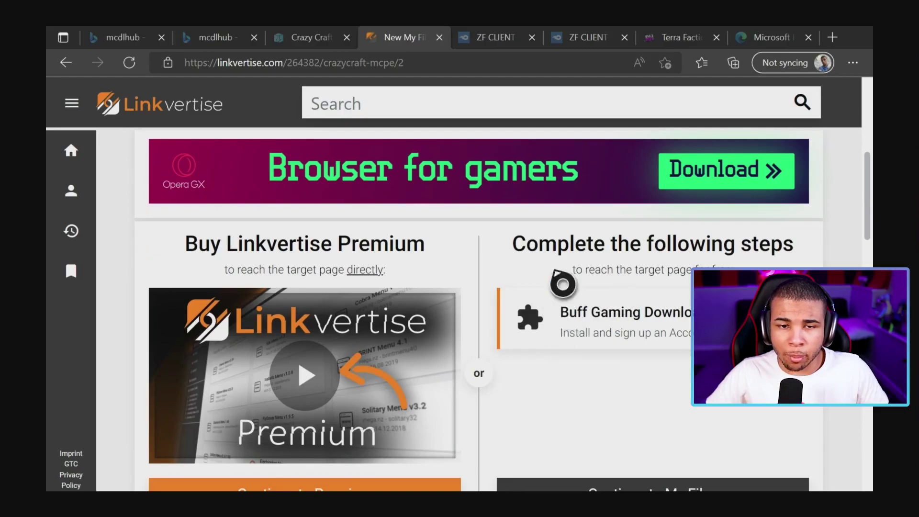
{"action": "left_click", "coordinate": [405, 63]}
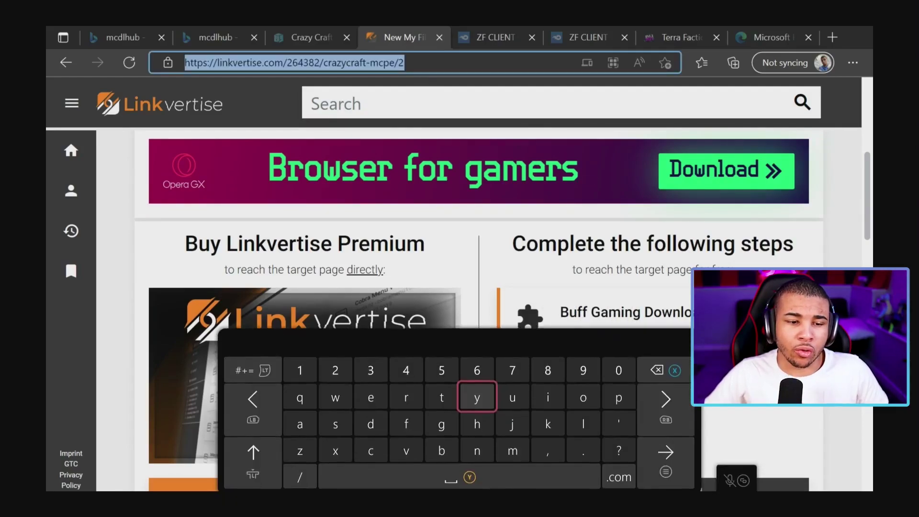
{"action": "key", "text": "Left"}
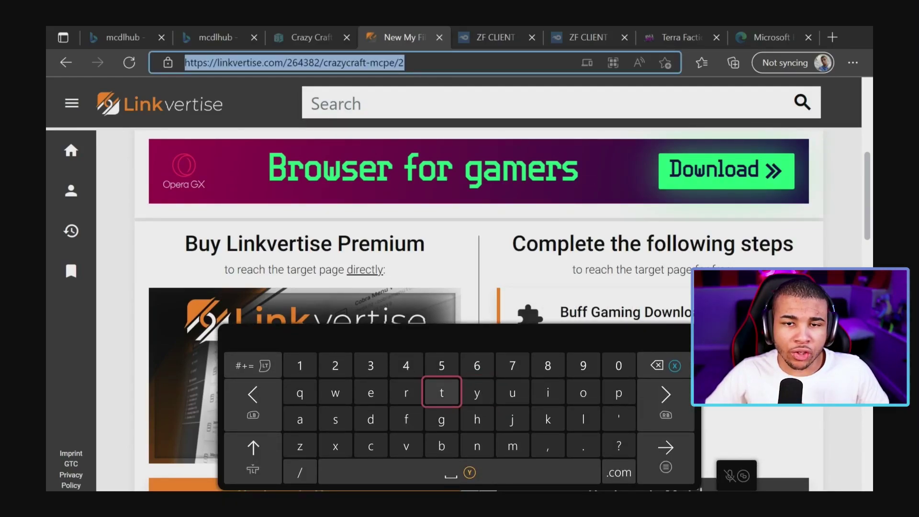
{"action": "key", "text": "Escape"}
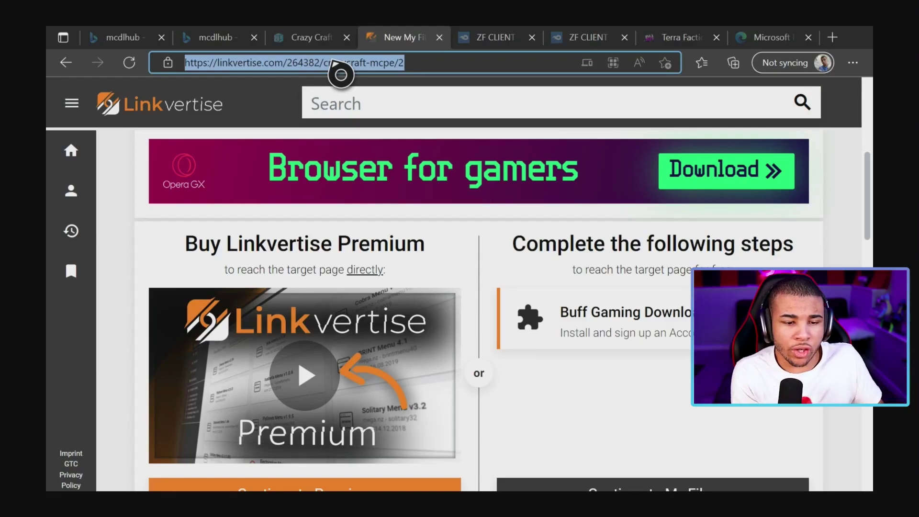
{"action": "right_click", "coordinate": [334, 62]}
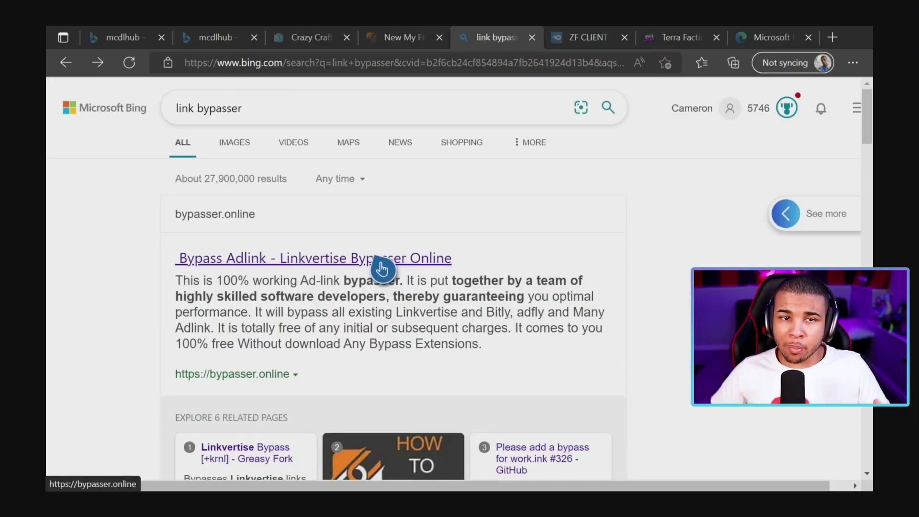
Open the bypasser.online result of the "link bypasser" search and find the field for the ad-link
{"action": "left_click", "coordinate": [381, 269]}
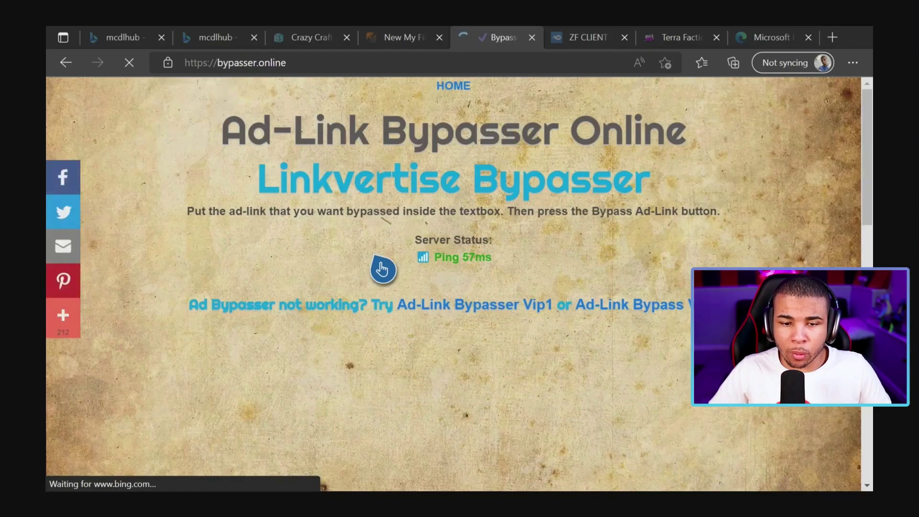
{"action": "scroll", "coordinate": [382, 268], "scroll_direction": "down", "scroll_amount": 5}
{"action": "scroll", "coordinate": [383, 250], "scroll_direction": "down", "scroll_amount": 3}
{"action": "scroll", "coordinate": [412, 214], "scroll_direction": "up", "scroll_amount": 6}
{"action": "scroll", "coordinate": [468, 111], "scroll_direction": "down", "scroll_amount": 2}
{"action": "scroll", "coordinate": [448, 185], "scroll_direction": "up", "scroll_amount": 4}
{"action": "scroll", "coordinate": [448, 185], "scroll_direction": "down", "scroll_amount": 7}
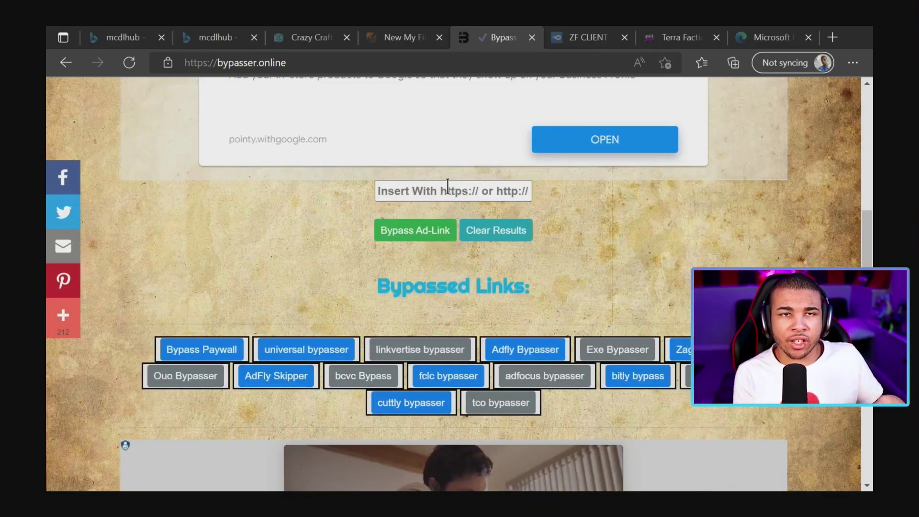
Try to paste the copied Linkvertise address into the ad-link field and clear the bypass results
{"action": "left_click", "coordinate": [447, 186]}
{"action": "right_click", "coordinate": [447, 185]}
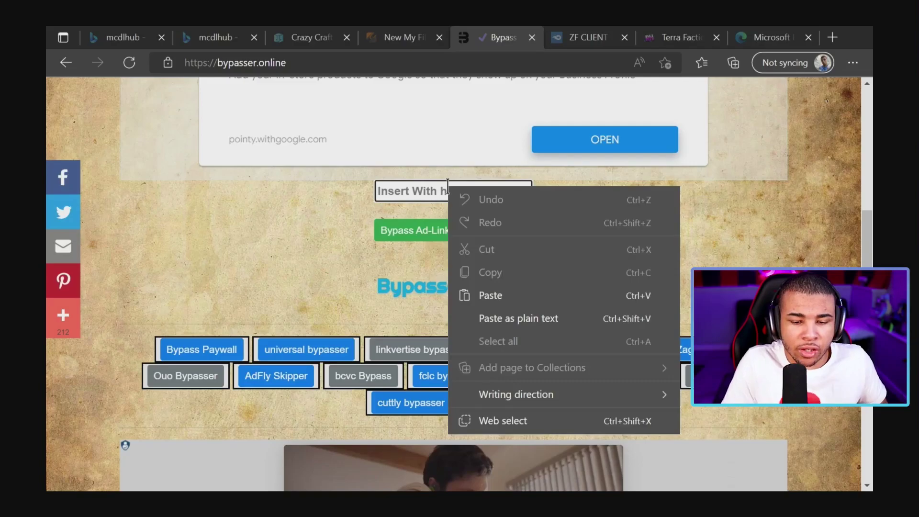
{"action": "left_click", "coordinate": [536, 295]}
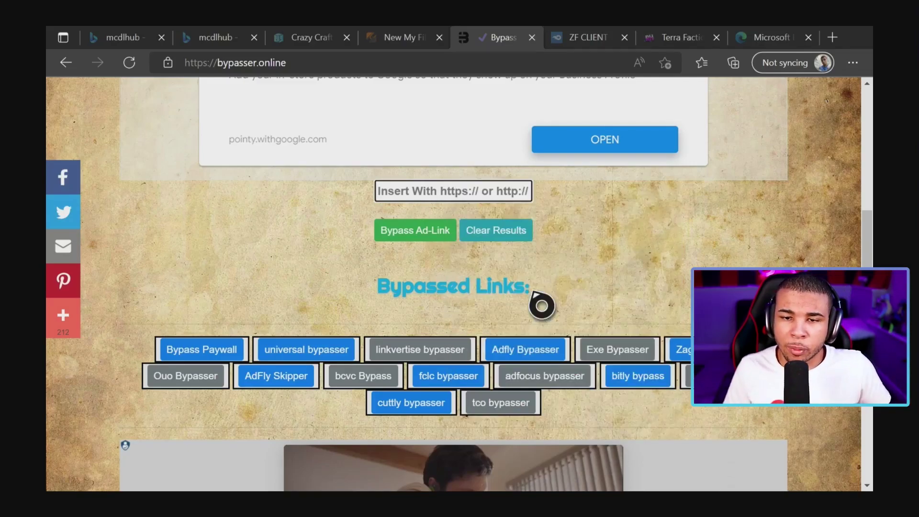
{"action": "left_click", "coordinate": [517, 252]}
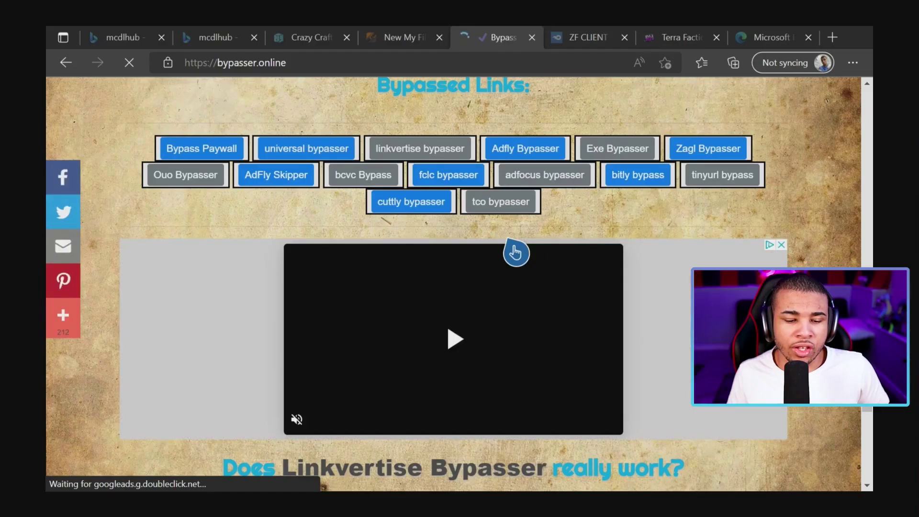
{"action": "scroll", "coordinate": [571, 261], "scroll_direction": "down", "scroll_amount": 5}
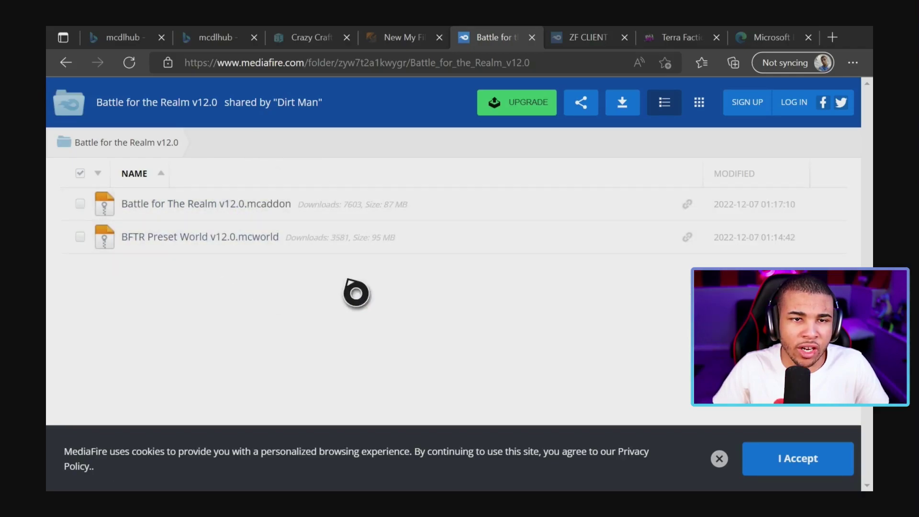
Try to download Battle for The Realm v12.0.mcaddon from the MediaFire folder and copy the file page's address
{"action": "left_click", "coordinate": [216, 210]}
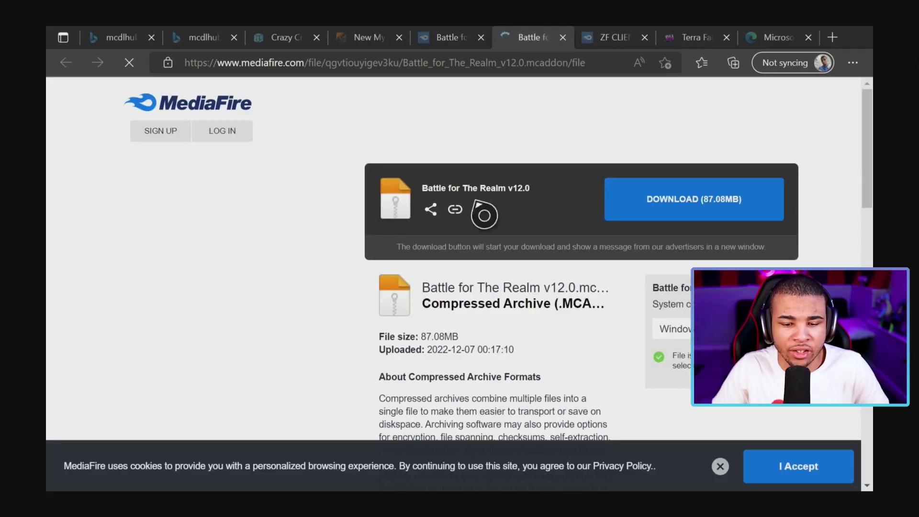
{"action": "left_click", "coordinate": [713, 207]}
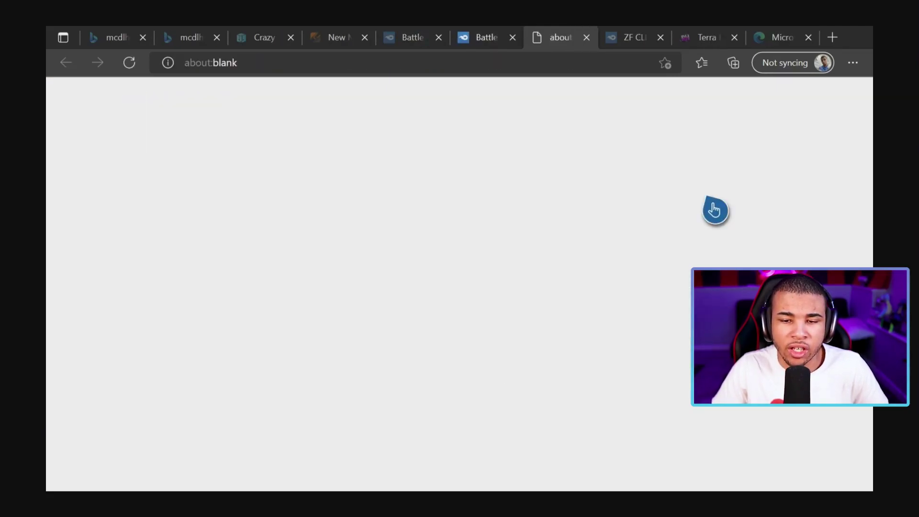
{"action": "left_click", "coordinate": [318, 67]}
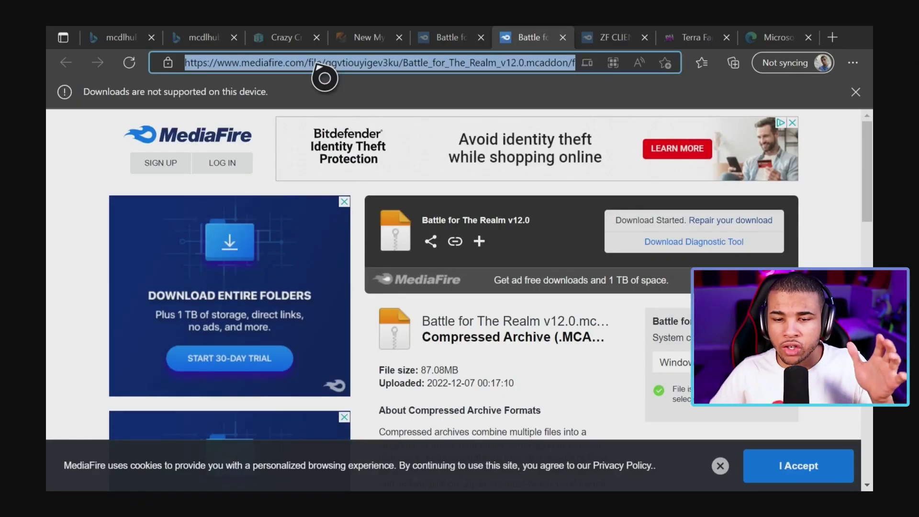
{"action": "right_click", "coordinate": [318, 67]}
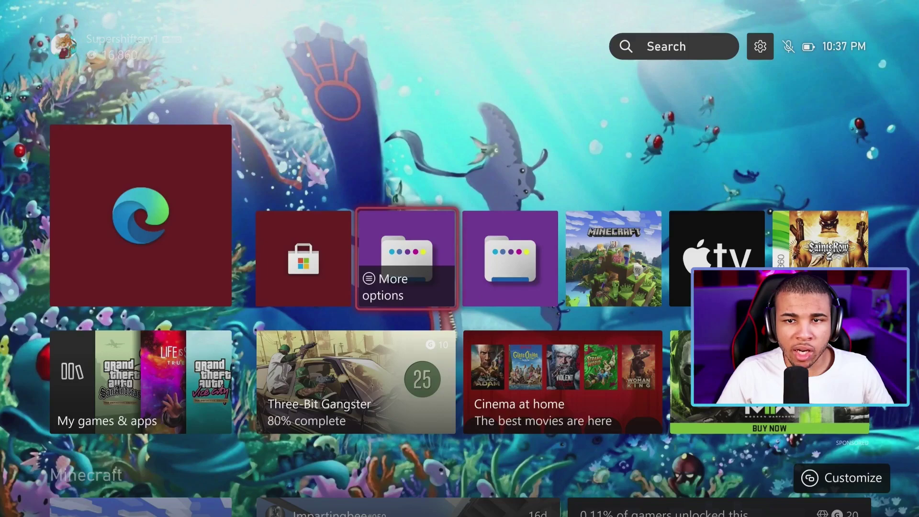
Switch to Expansion for Explorers and open Download from URL
{"action": "key", "text": "Return"}
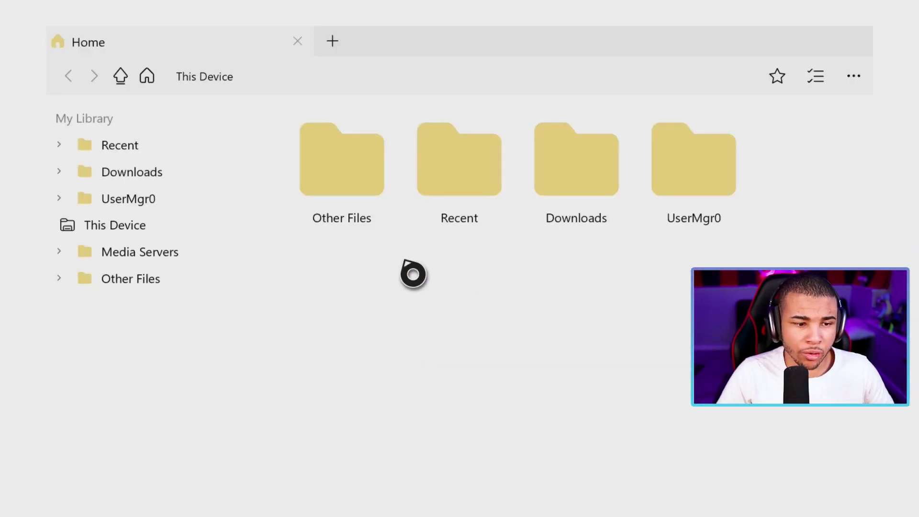
{"action": "key", "text": "Escape"}
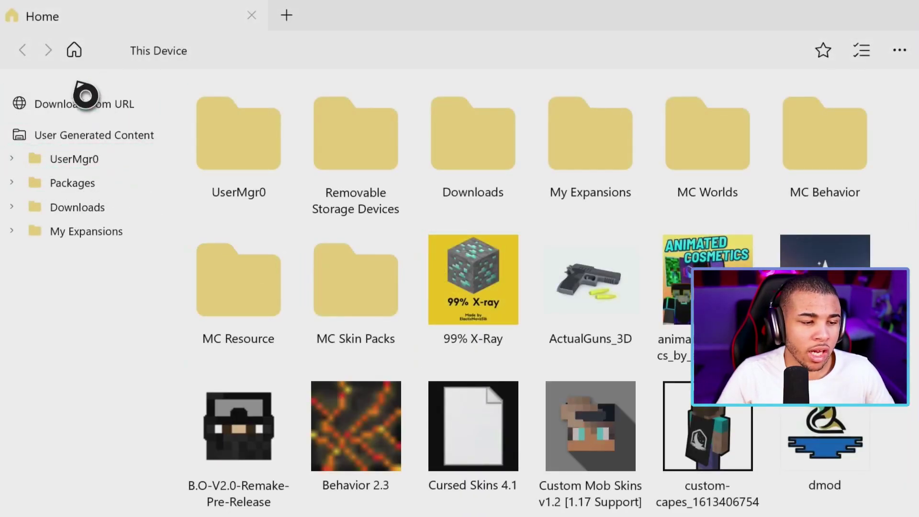
{"action": "left_click", "coordinate": [127, 120]}
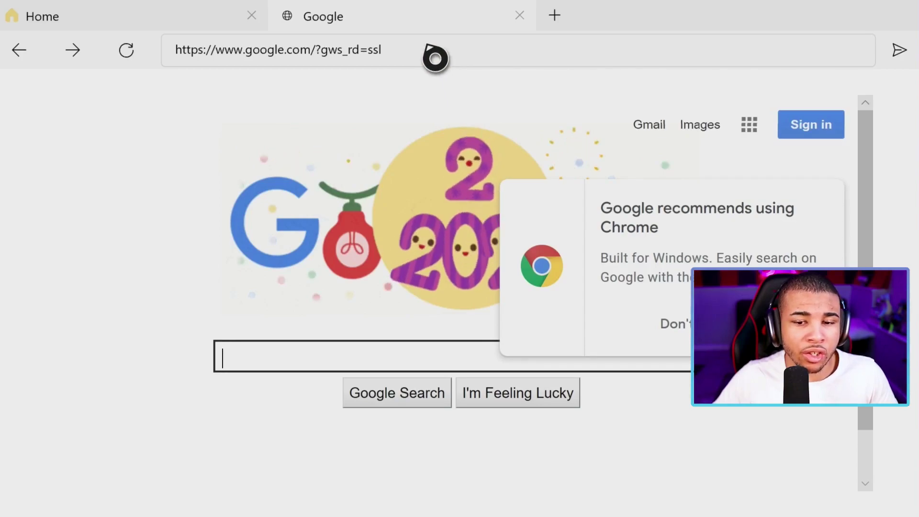
Replace the Google address in the download browser with the copied MediaFire file page address
{"action": "left_click", "coordinate": [406, 54]}
{"action": "type", "text": "Y"}
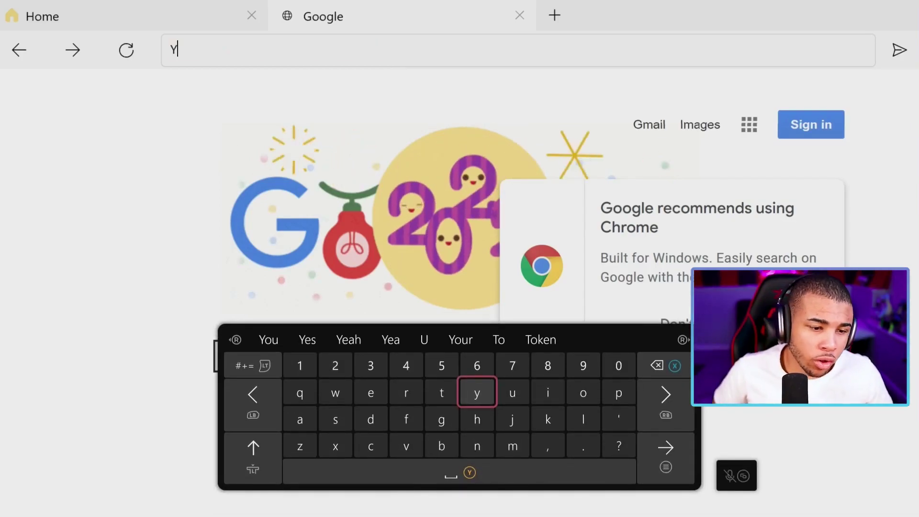
{"action": "key", "text": "Escape"}
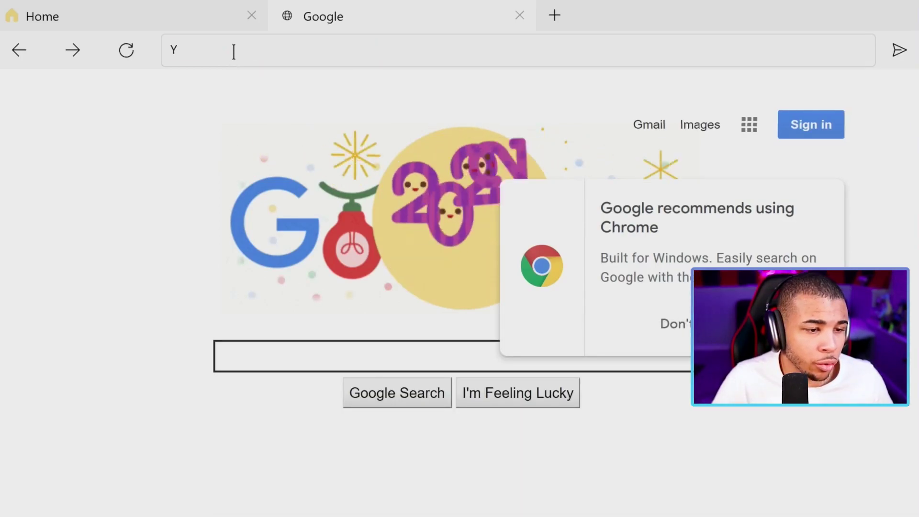
{"action": "left_click", "coordinate": [232, 49]}
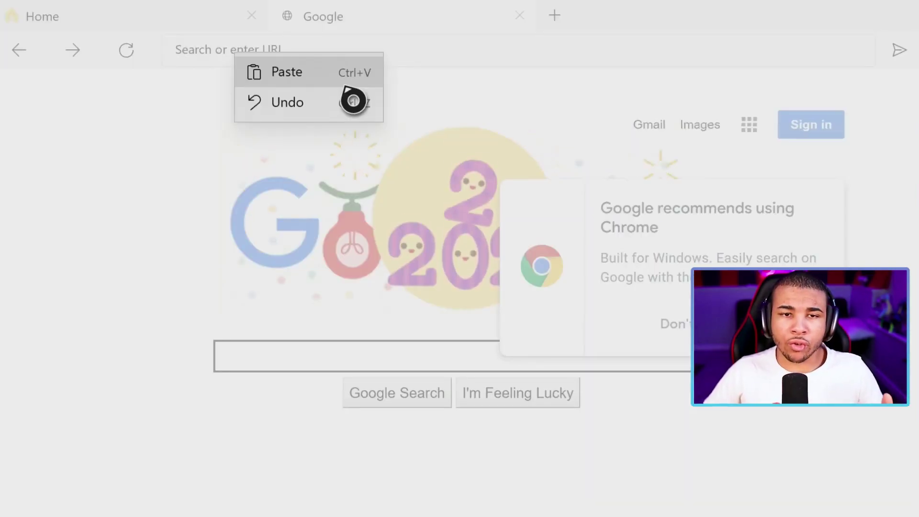
{"action": "left_click", "coordinate": [346, 86]}
{"action": "key", "text": "Escape"}
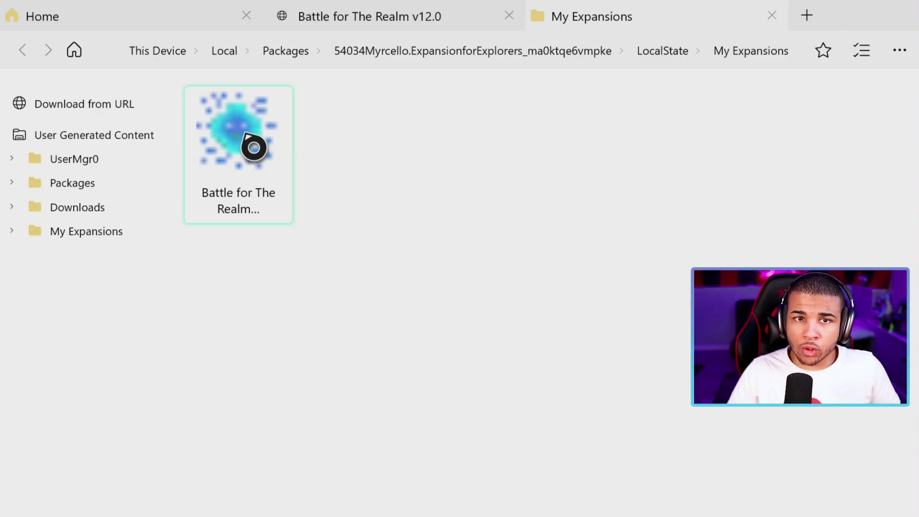
Copy the Battle for The Realm file in My Expansions and open the Packages folder
{"action": "right_click", "coordinate": [254, 147]}
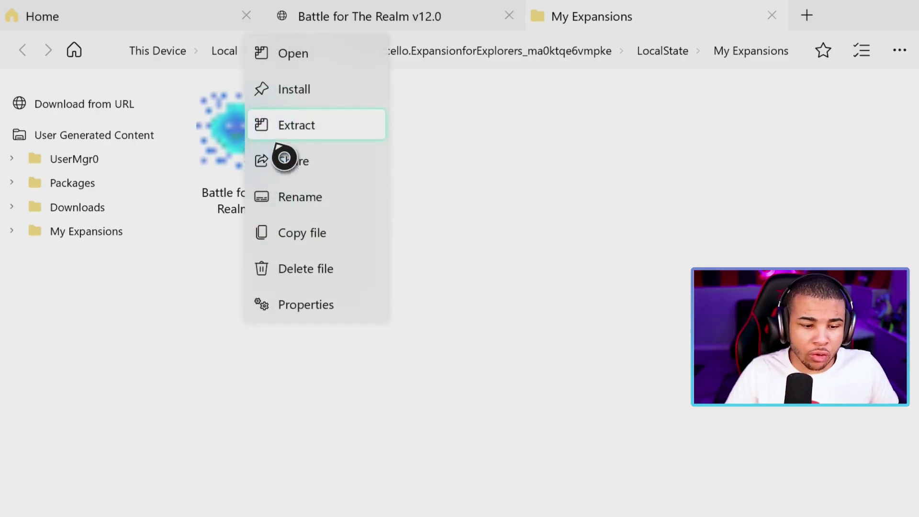
{"action": "left_click", "coordinate": [89, 192]}
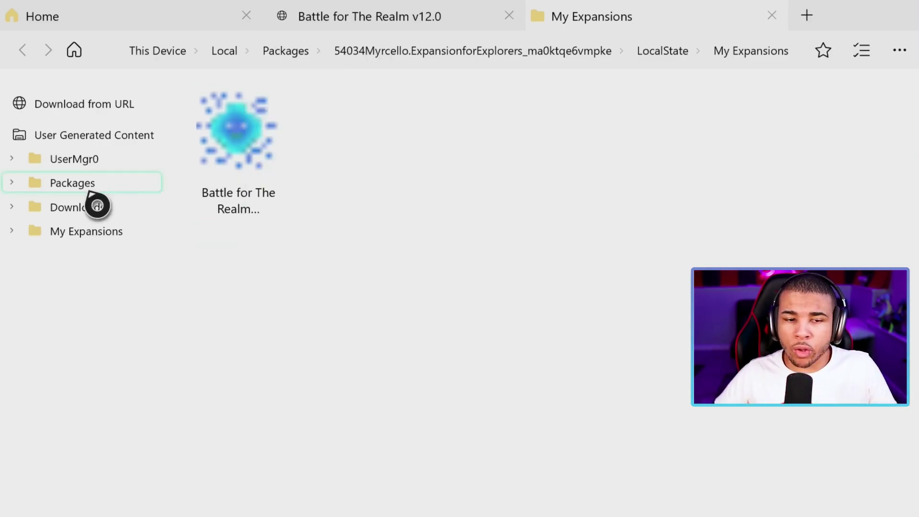
{"action": "left_click", "coordinate": [91, 192]}
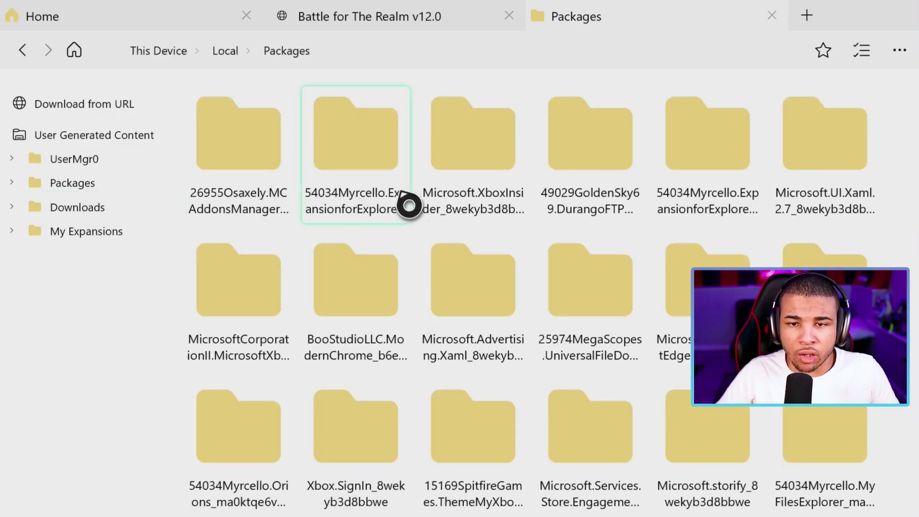
Find the Microsoft.MinecraftUWPConsole package and open its LocalState, games and com.mojang folders in turn
{"action": "scroll", "coordinate": [490, 193], "scroll_direction": "down", "scroll_amount": 3}
{"action": "scroll", "coordinate": [496, 205], "scroll_direction": "down", "scroll_amount": 5}
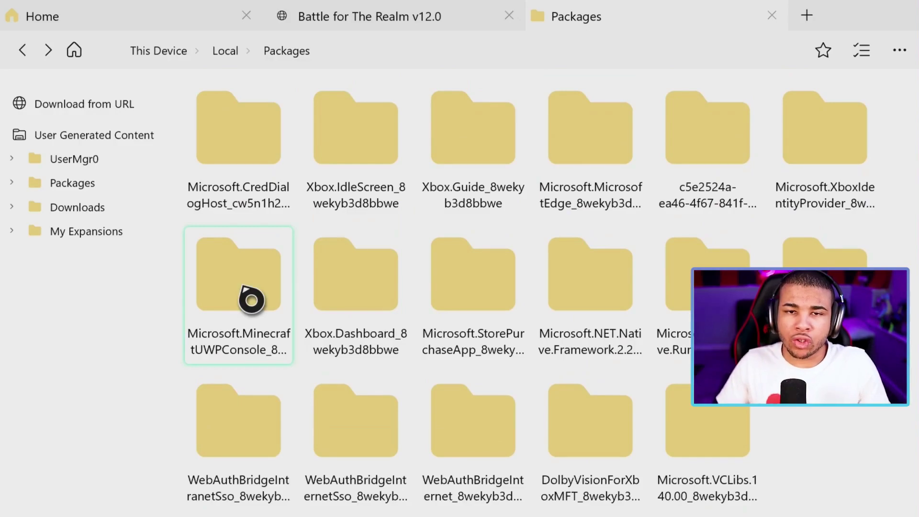
{"action": "double_click", "coordinate": [252, 301]}
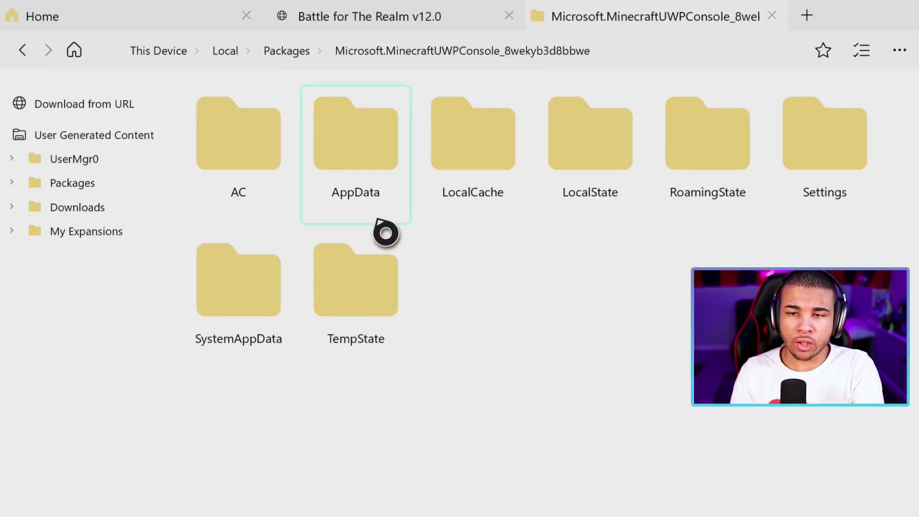
{"action": "double_click", "coordinate": [619, 141]}
{"action": "double_click", "coordinate": [263, 164]}
{"action": "double_click", "coordinate": [264, 166]}
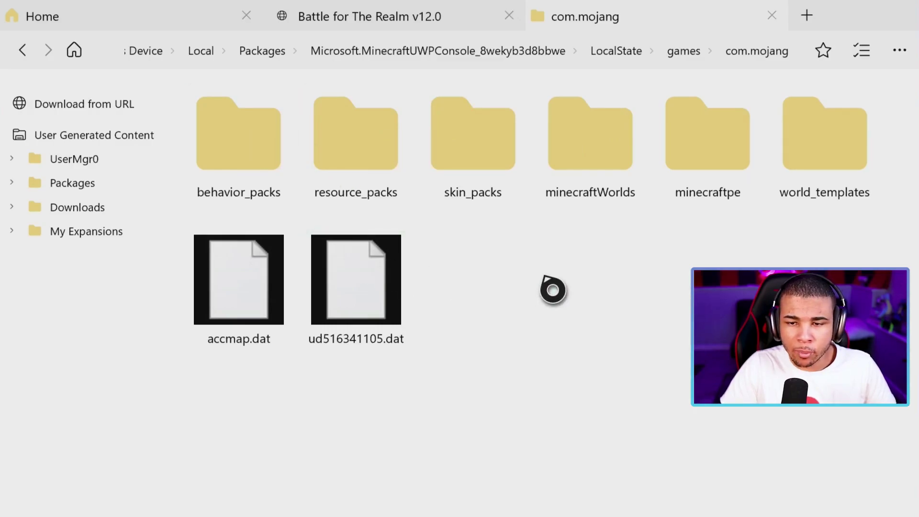
Paste the copied Battle for The Realm file into the com.mojang folder
{"action": "right_click", "coordinate": [553, 290]}
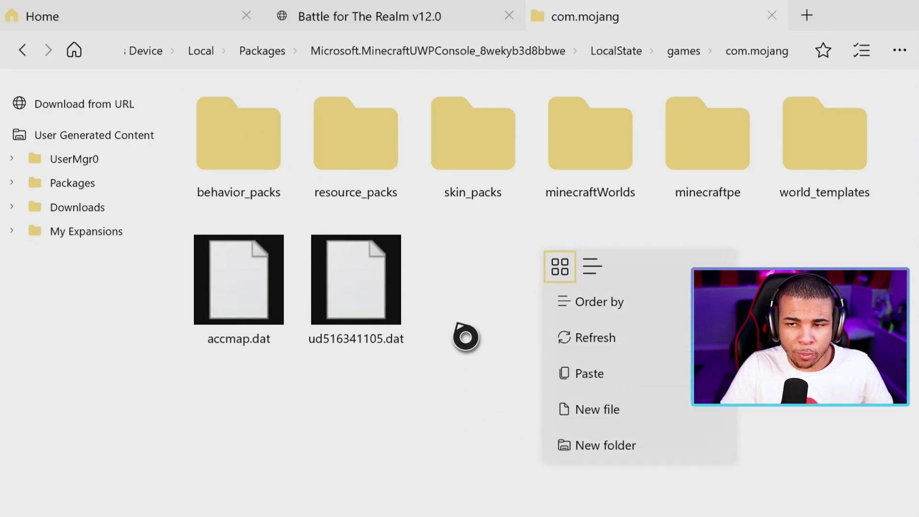
{"action": "left_click", "coordinate": [466, 337]}
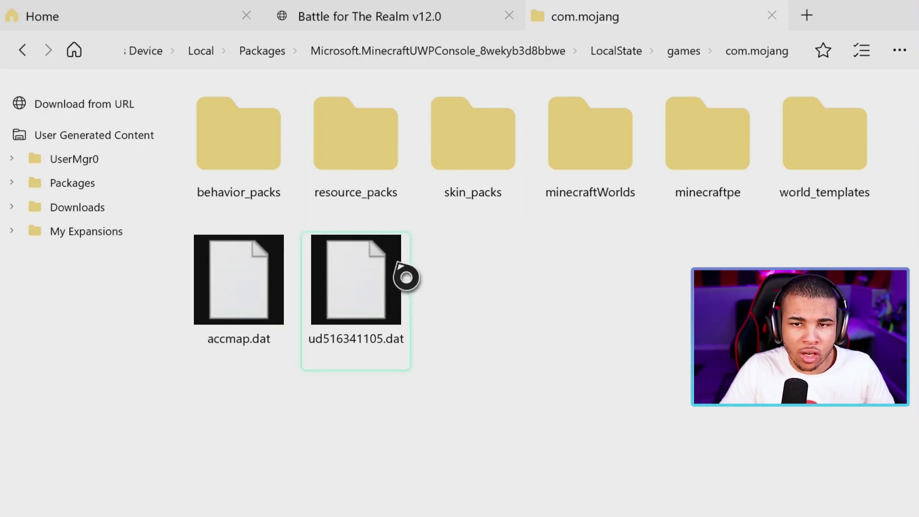
{"action": "right_click", "coordinate": [510, 278]}
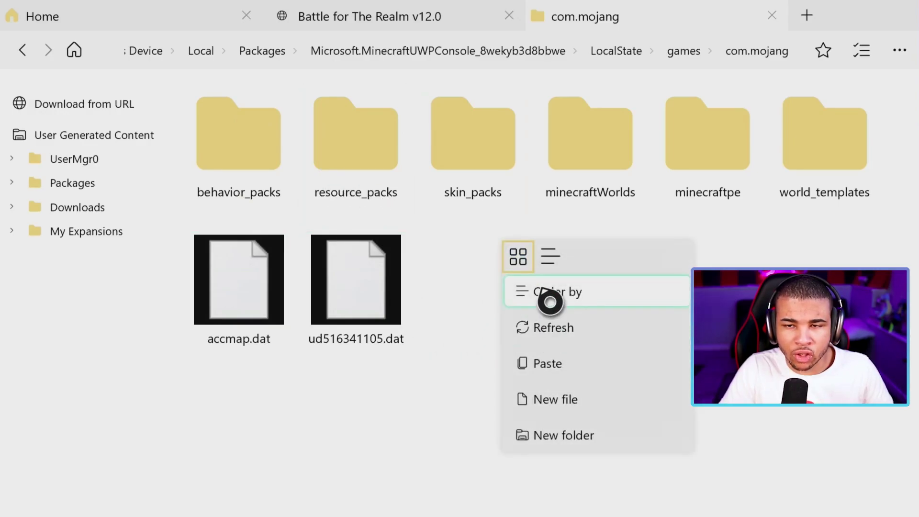
Install the Battle for The Realm add-on file in com.mojang and acknowledge the completion message of each pack
{"action": "right_click", "coordinate": [215, 306]}
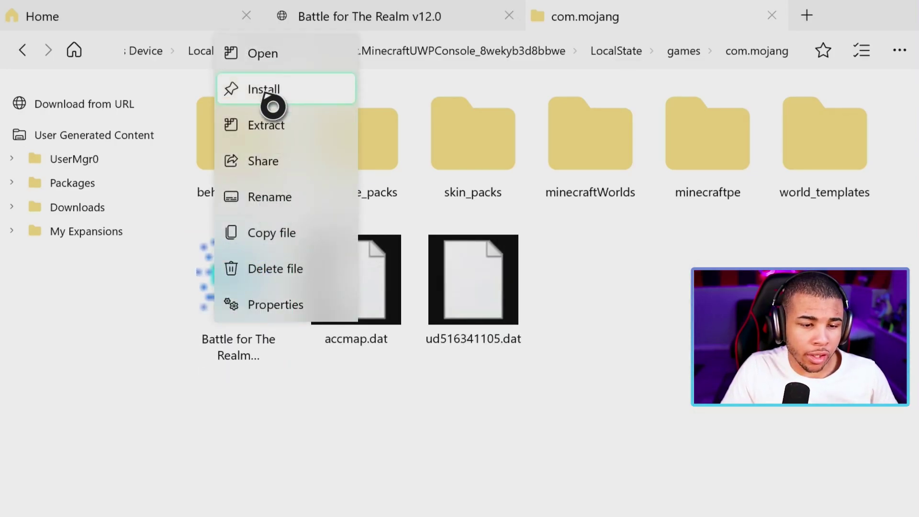
{"action": "left_click", "coordinate": [273, 107]}
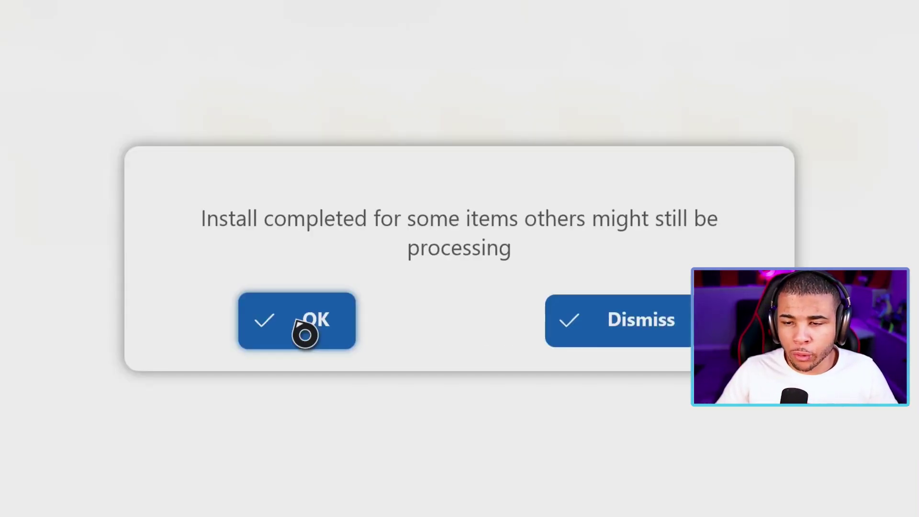
{"action": "left_click", "coordinate": [305, 335]}
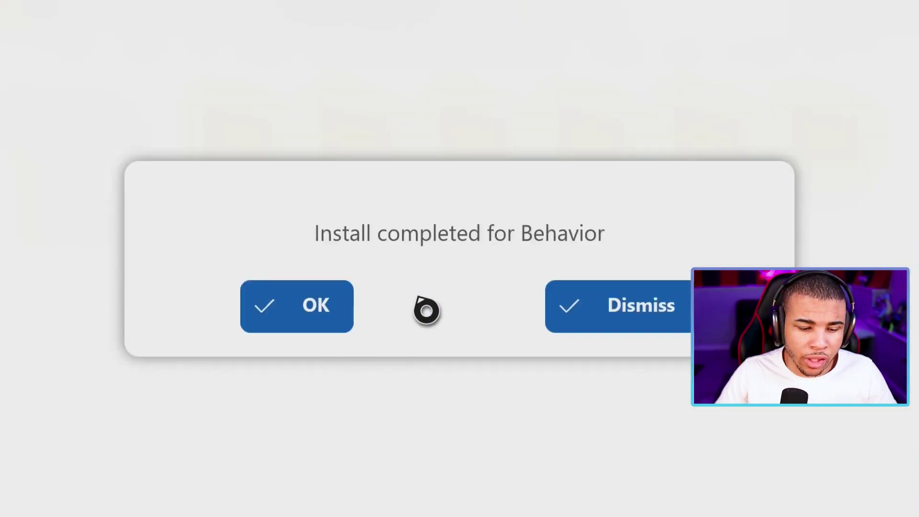
{"action": "left_click", "coordinate": [314, 312]}
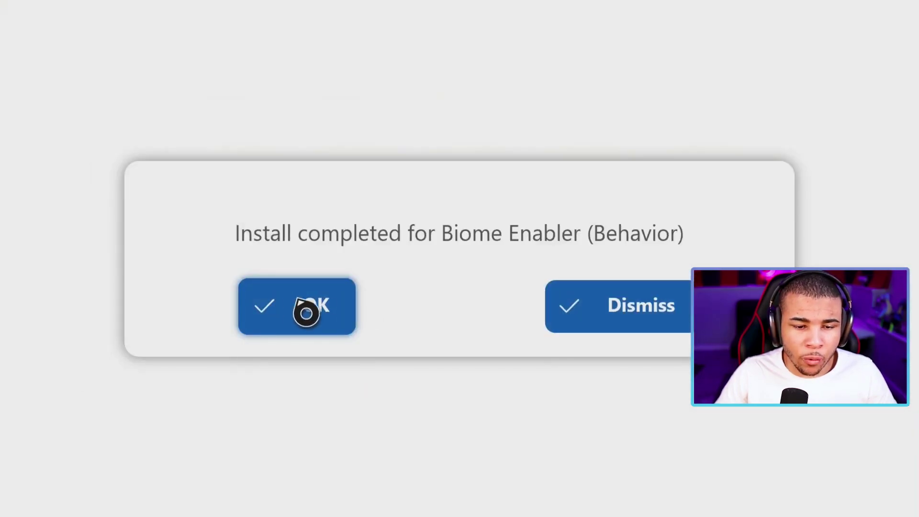
{"action": "left_click", "coordinate": [337, 328]}
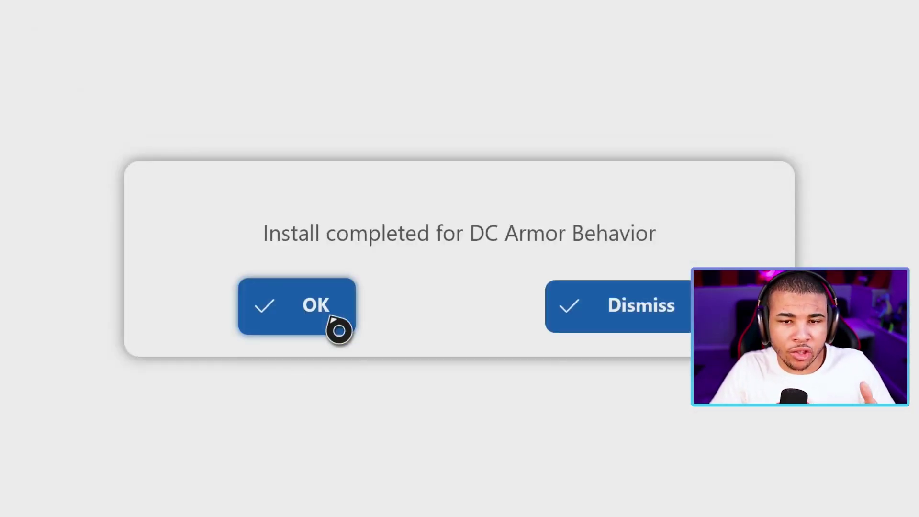
{"action": "left_click", "coordinate": [338, 330]}
{"action": "left_click", "coordinate": [338, 329]}
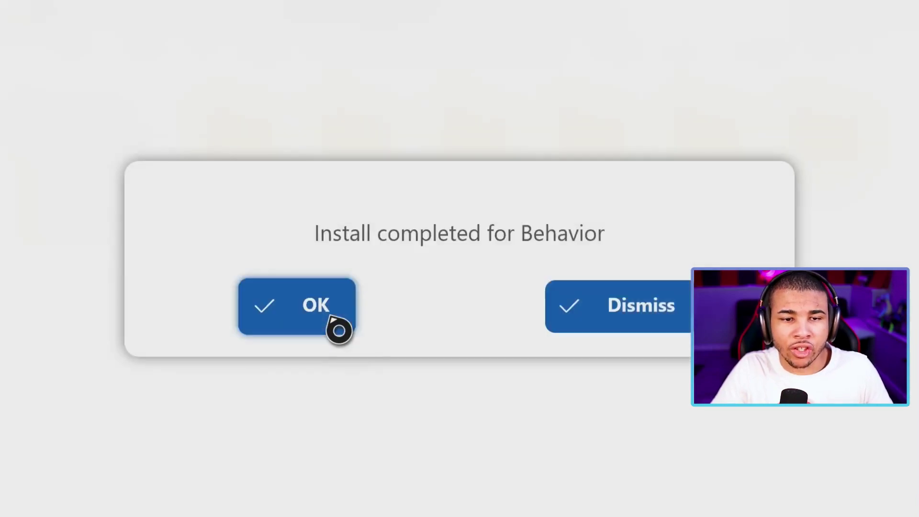
{"action": "left_click", "coordinate": [339, 330]}
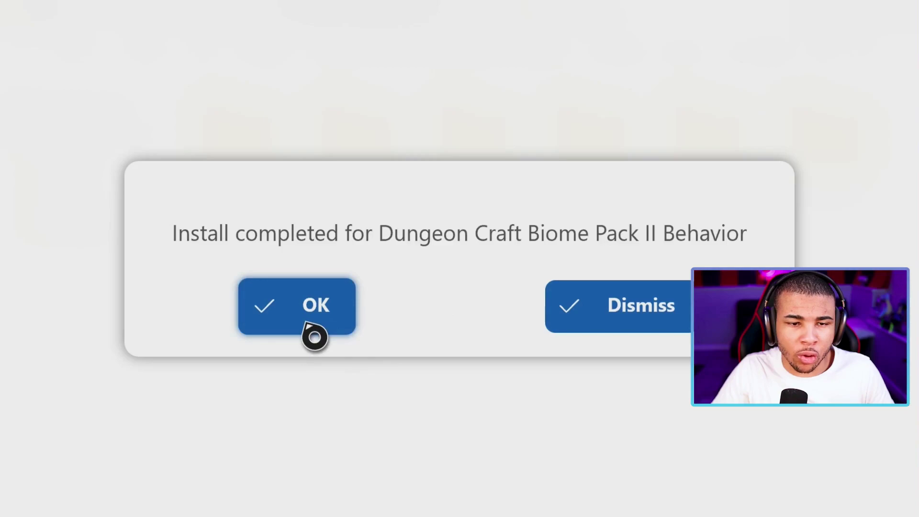
{"action": "left_click", "coordinate": [315, 337]}
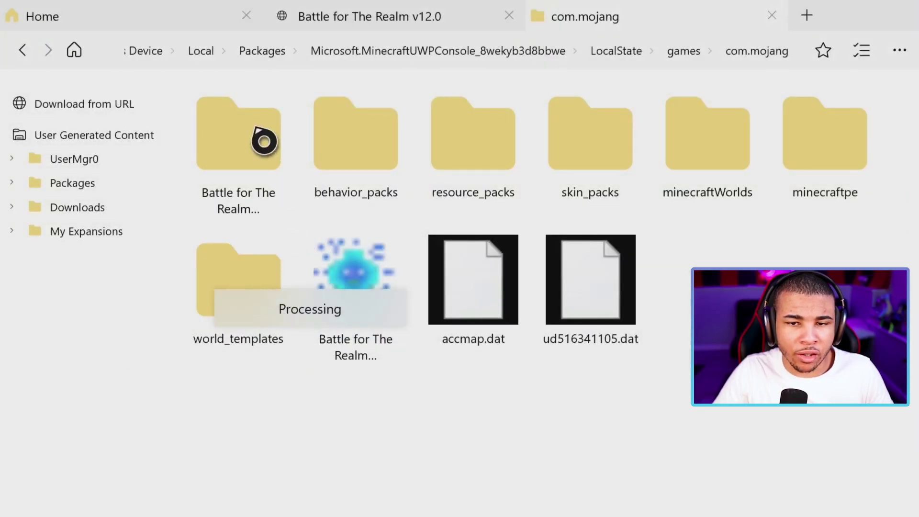
{"action": "left_click", "coordinate": [316, 320]}
Open the Battle for The Realm v12.0_extracted folder and examine the contents of DC Armor Resource
{"action": "double_click", "coordinate": [263, 138]}
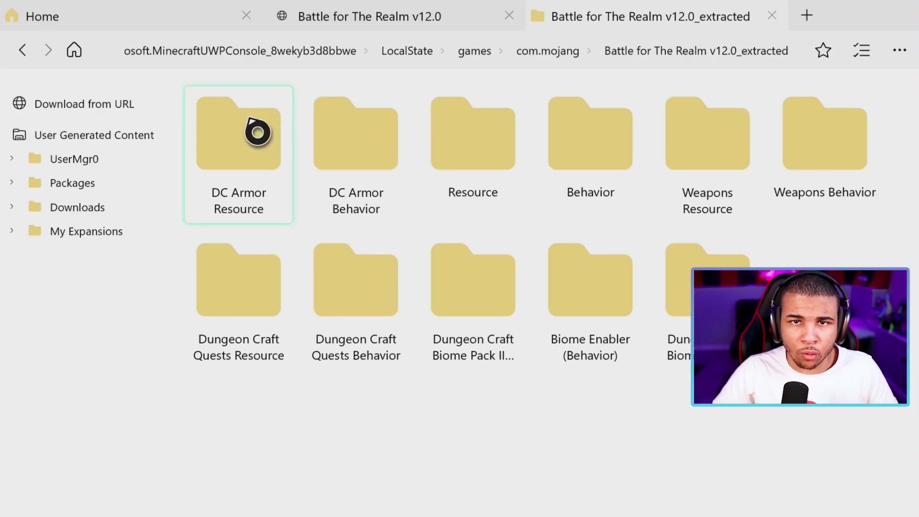
{"action": "double_click", "coordinate": [257, 132]}
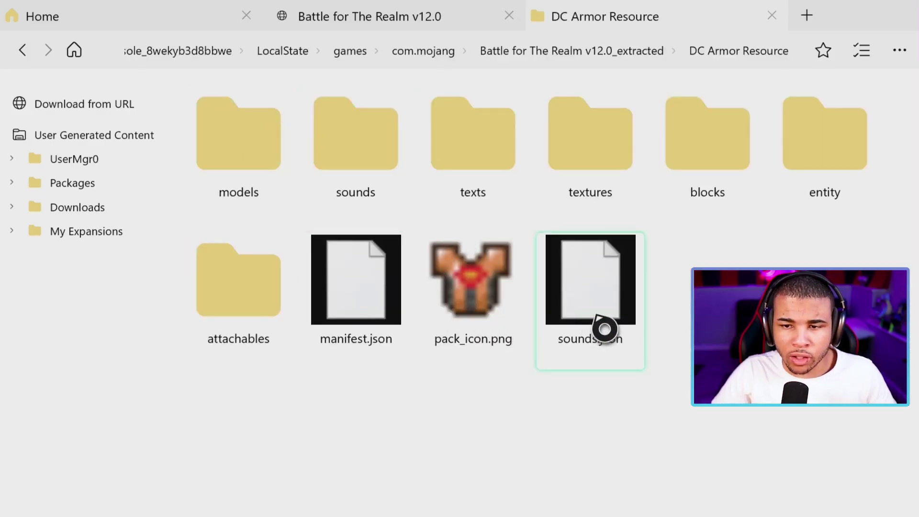
{"action": "scroll", "coordinate": [302, 179], "scroll_direction": "down", "scroll_amount": 3}
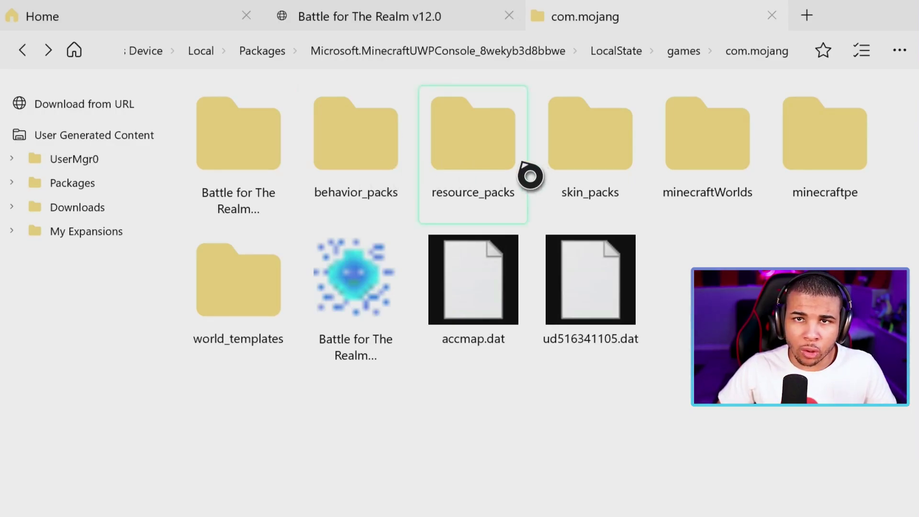
Reopen the extracted add-on folder, check the actions offered for the DC Armor Resource folder, and return to com.mojang
{"action": "double_click", "coordinate": [243, 140]}
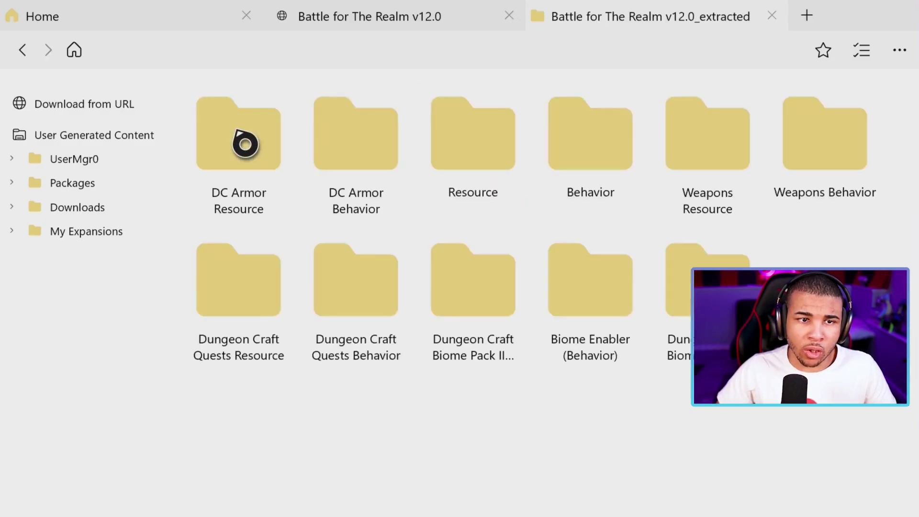
{"action": "right_click", "coordinate": [247, 144]}
{"action": "left_click", "coordinate": [314, 195]}
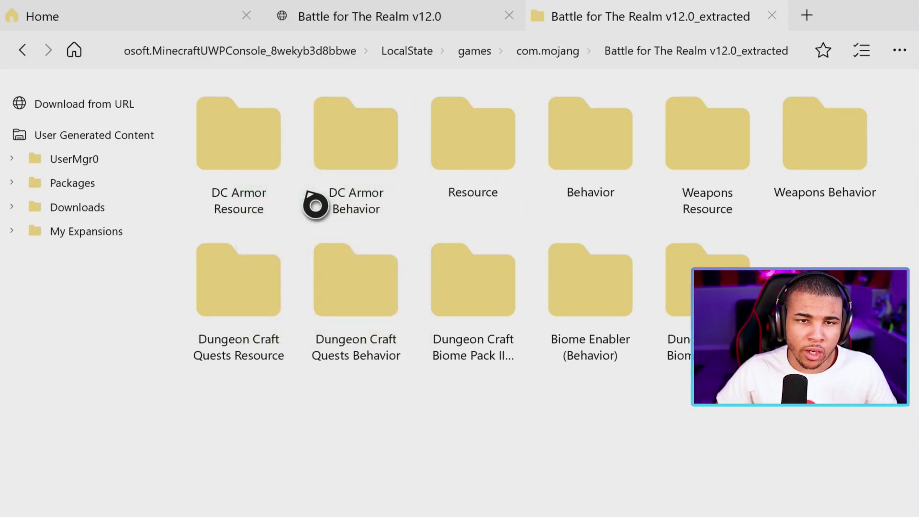
{"action": "key", "text": "alt+Left"}
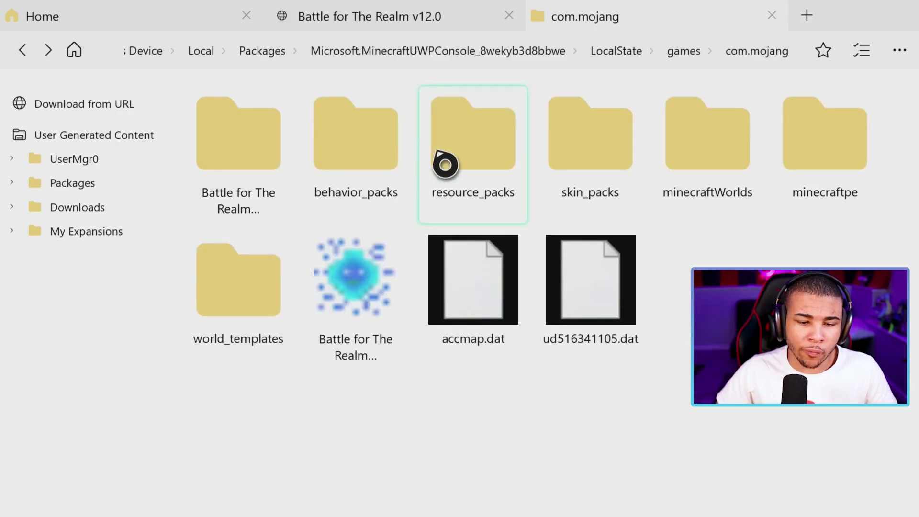
Open behavior_packs and look at the Move folder option for the Dungeon Craft Biome Pack II folder
{"action": "double_click", "coordinate": [382, 164]}
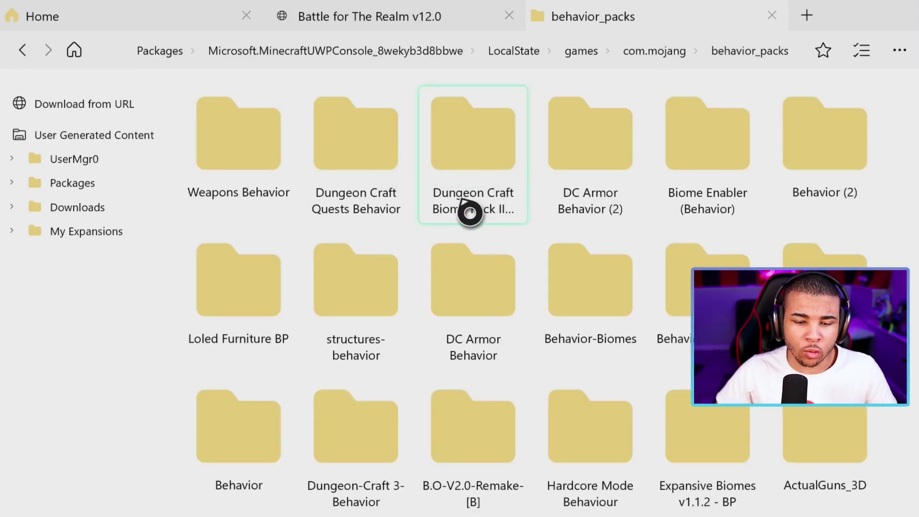
{"action": "right_click", "coordinate": [428, 224]}
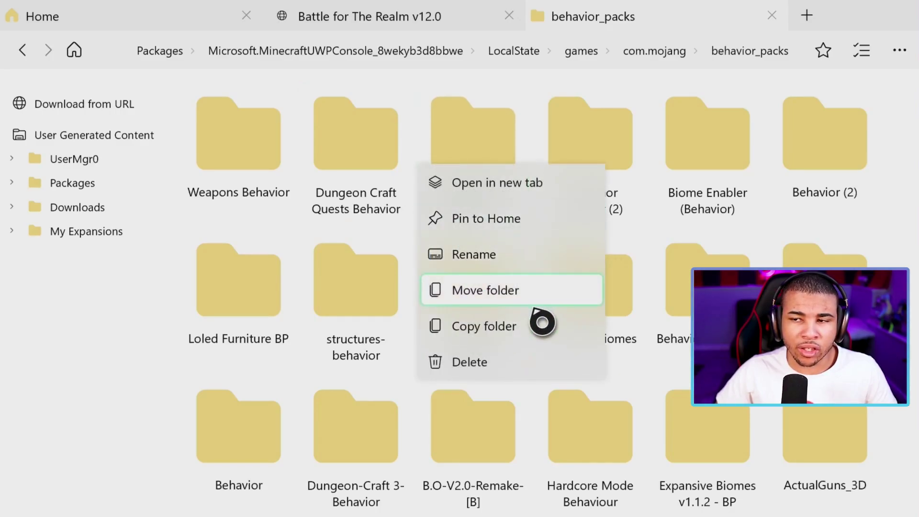
{"action": "left_click", "coordinate": [548, 298]}
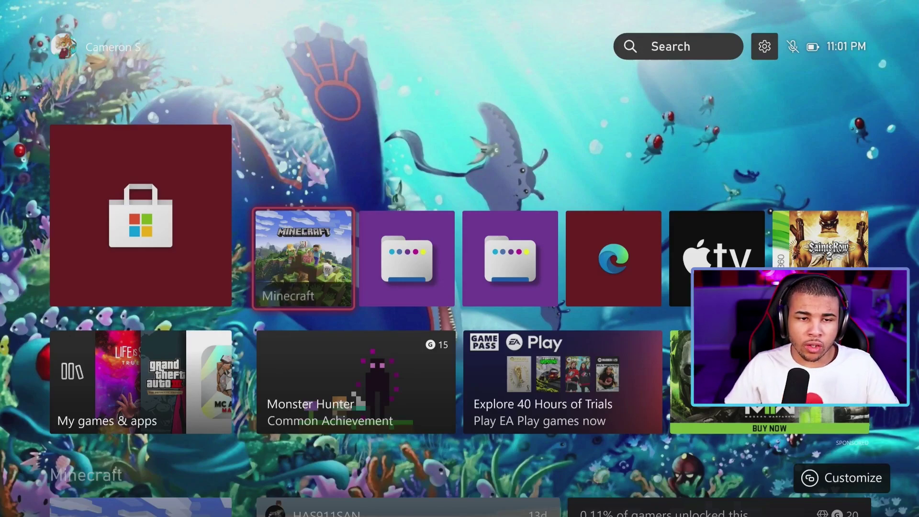
{"action": "key", "text": "Right"}
{"action": "key", "text": "Left"}
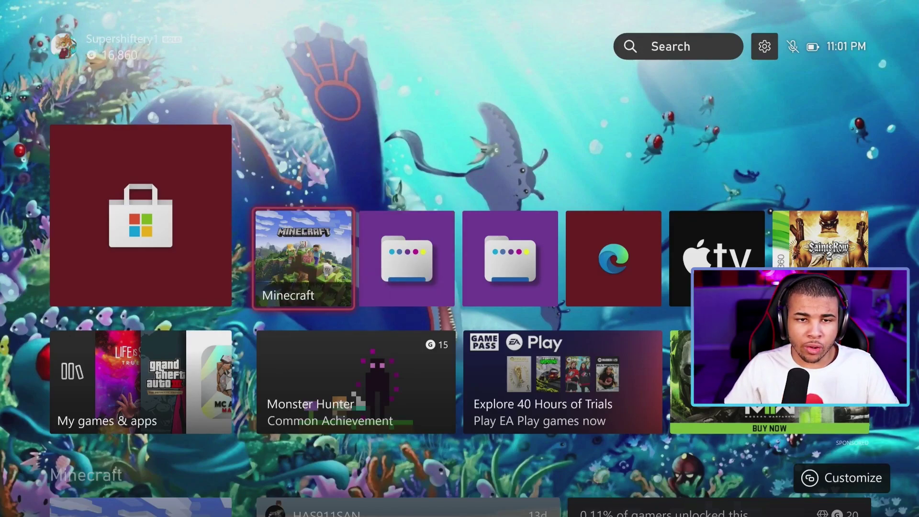
{"action": "key", "text": "Left"}
{"action": "key", "text": "Right"}
{"action": "key", "text": "Right"}
{"action": "key", "text": "Left"}
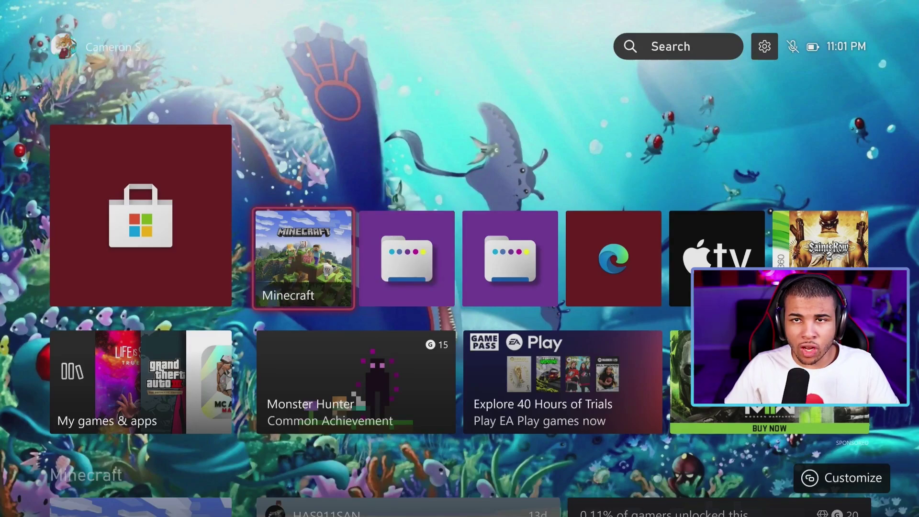
{"action": "key", "text": "Right"}
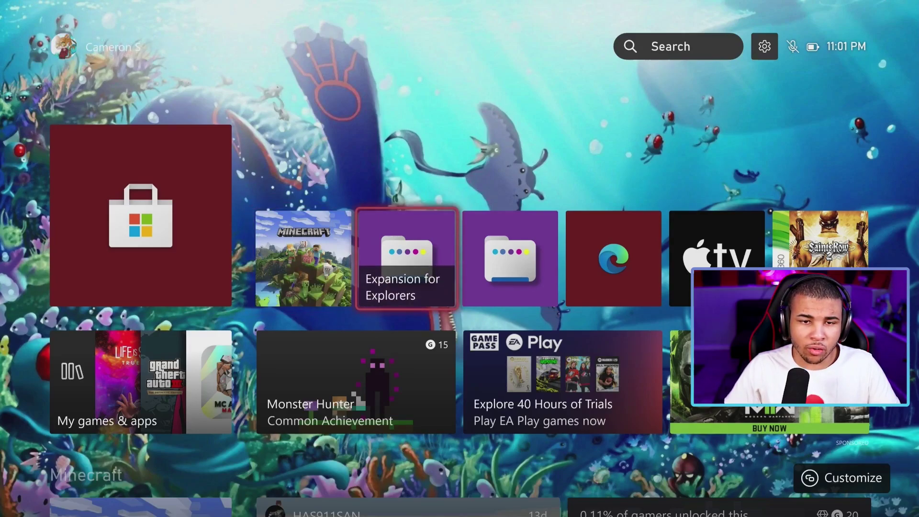
{"action": "key", "text": "Left"}
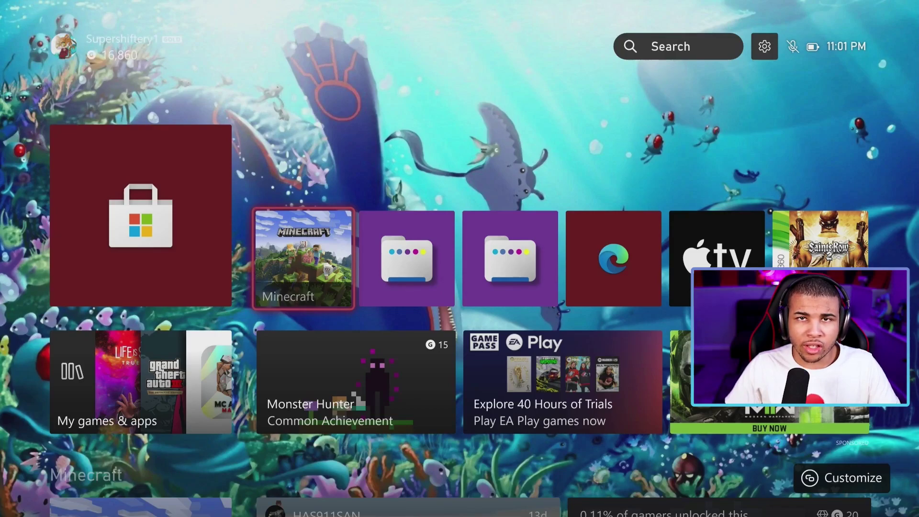
{"action": "key", "text": "Right"}
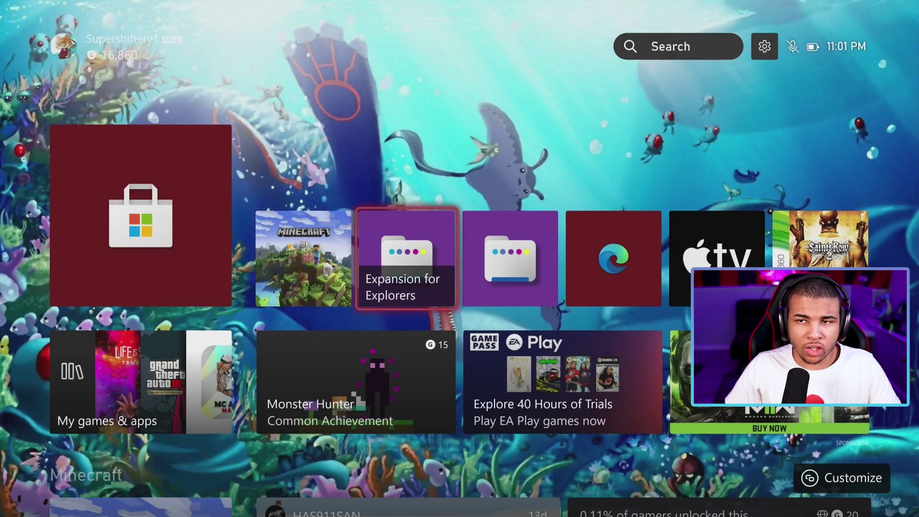
{"action": "key", "text": "Left"}
{"action": "key", "text": "Left"}
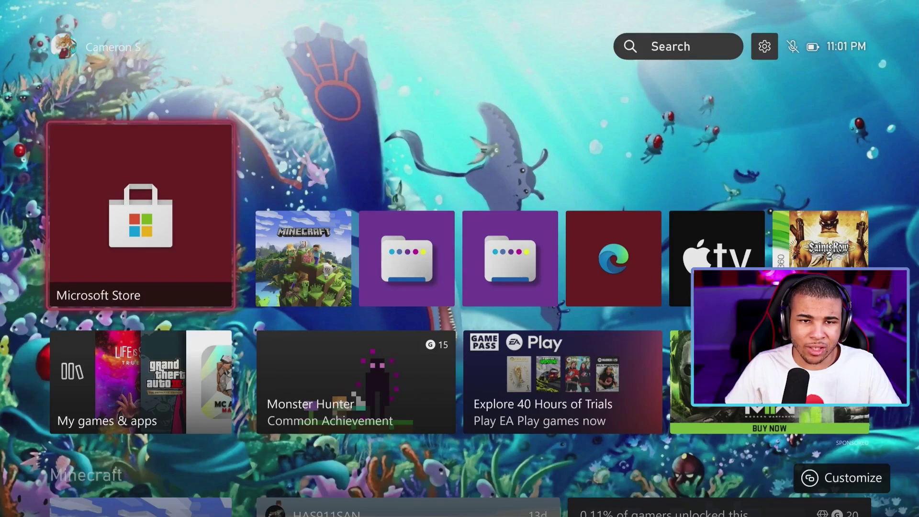
{"action": "key", "text": "Right"}
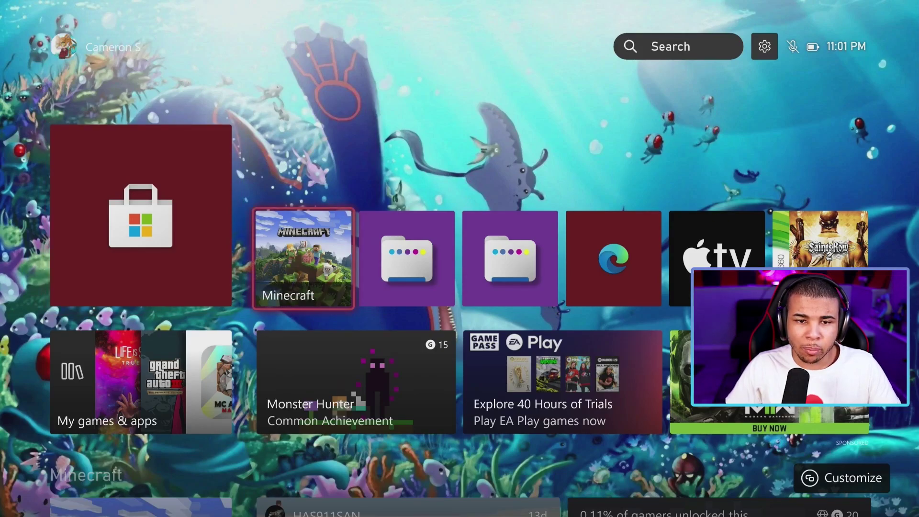
{"action": "key", "text": "Right"}
{"action": "key", "text": "Right"}
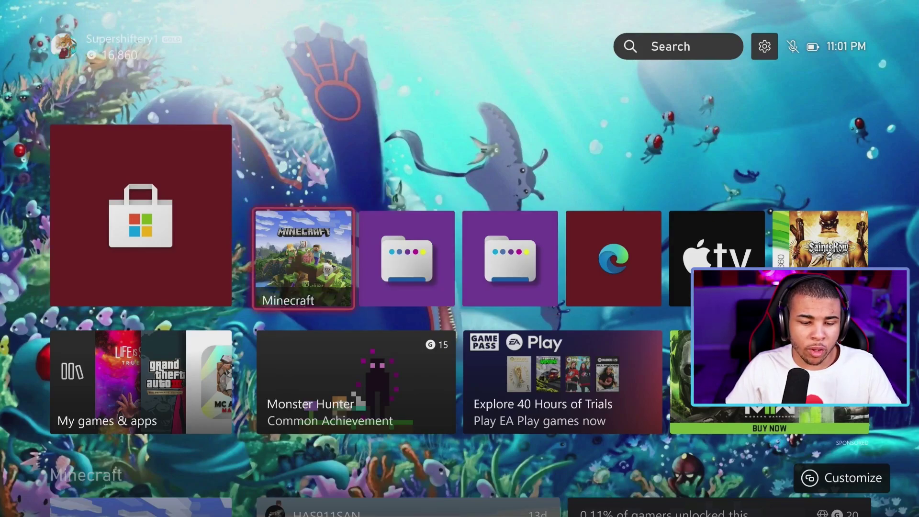
Open the app management page for Microsoft Store to check its contents, and return to Home
{"action": "key", "text": "Left"}
{"action": "key", "text": "Left"}
{"action": "key", "text": "Left"}
{"action": "key", "text": "Menu"}
{"action": "key", "text": "Down"}
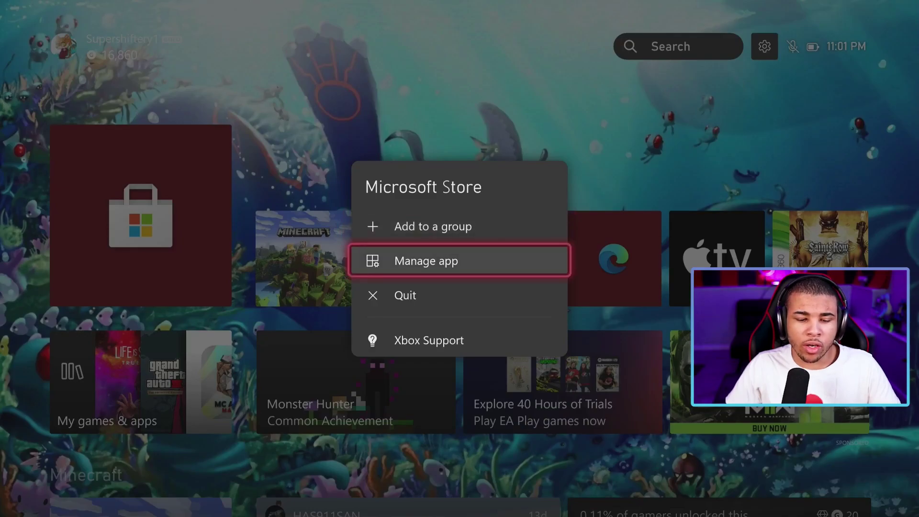
{"action": "key", "text": "Return"}
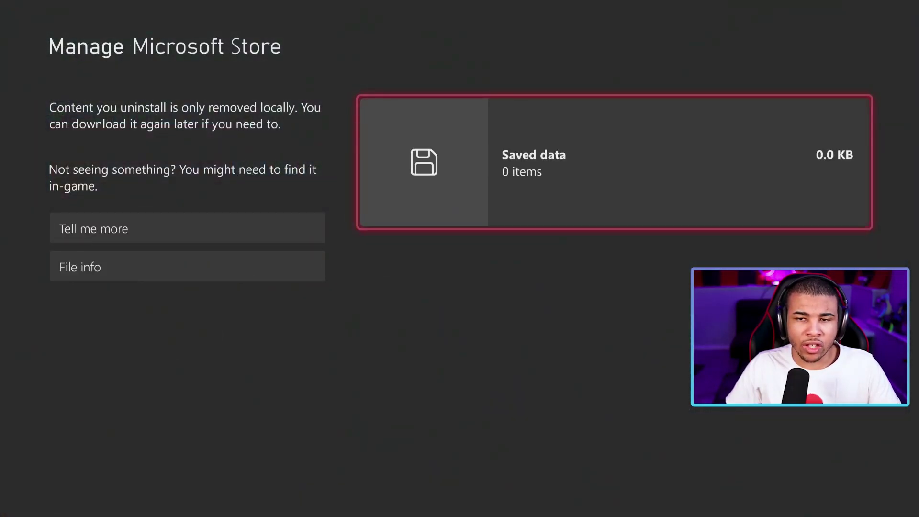
{"action": "key", "text": "Escape"}
{"action": "key", "text": "Right"}
{"action": "key", "text": "Left"}
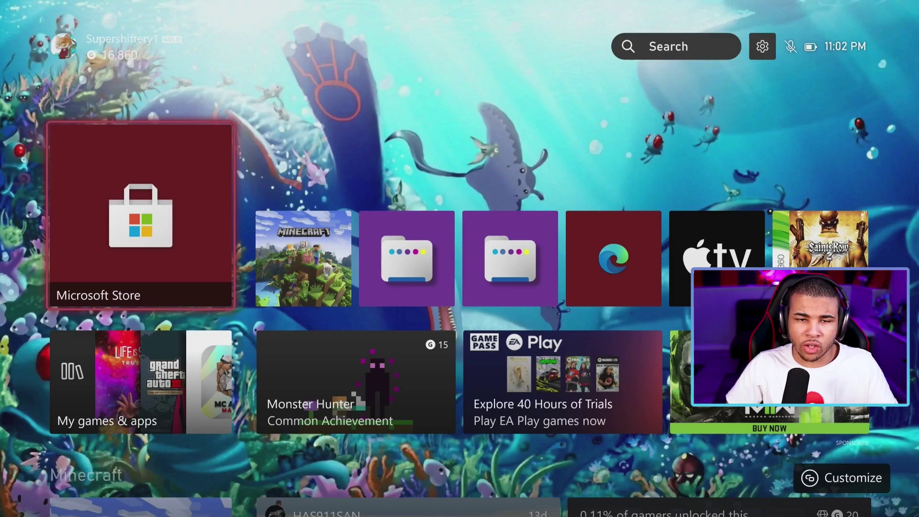
{"action": "key", "text": "Right"}
{"action": "key", "text": "Left"}
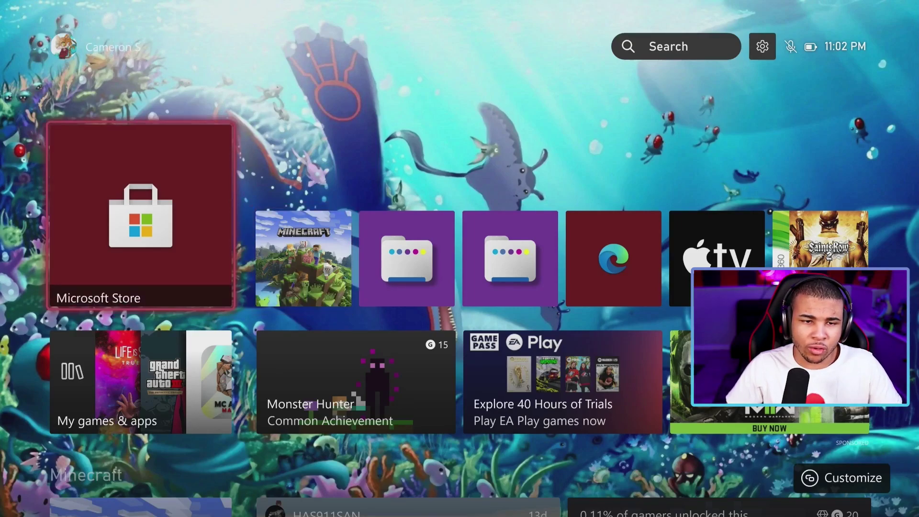
{"action": "key", "text": "Right"}
{"action": "key", "text": "Left"}
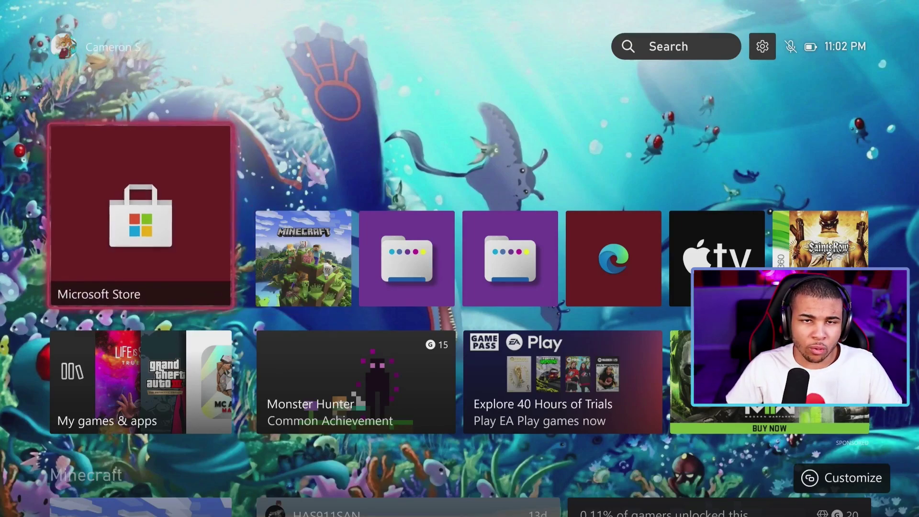
Open the Microsoft Store and search it for Minecraft
{"action": "key", "text": "Return"}
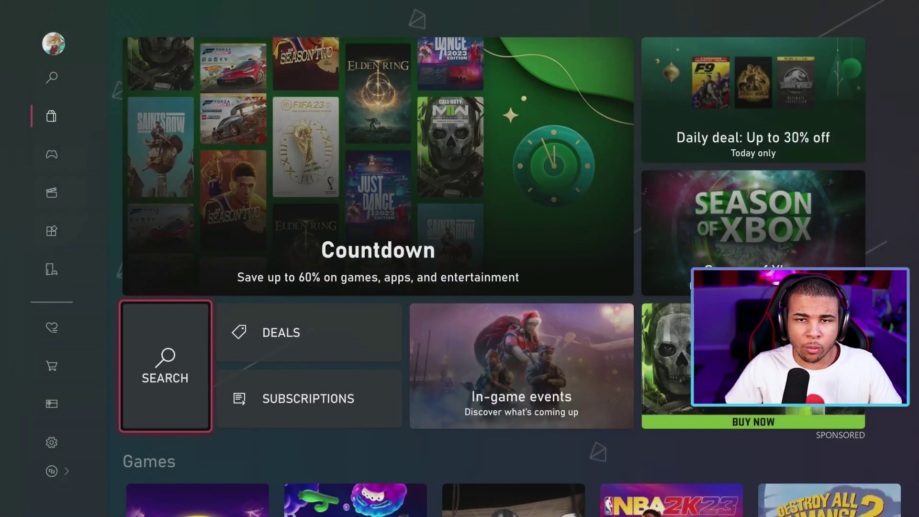
{"action": "key", "text": "Return"}
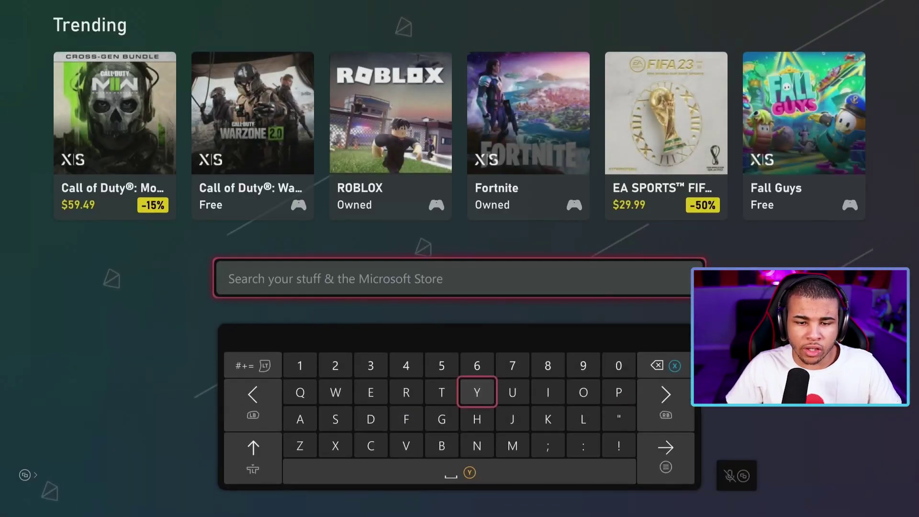
{"action": "key", "text": "Down"}
{"action": "key", "text": "Down"}
{"action": "key", "text": "Left"}
{"action": "type", "text": "M"}
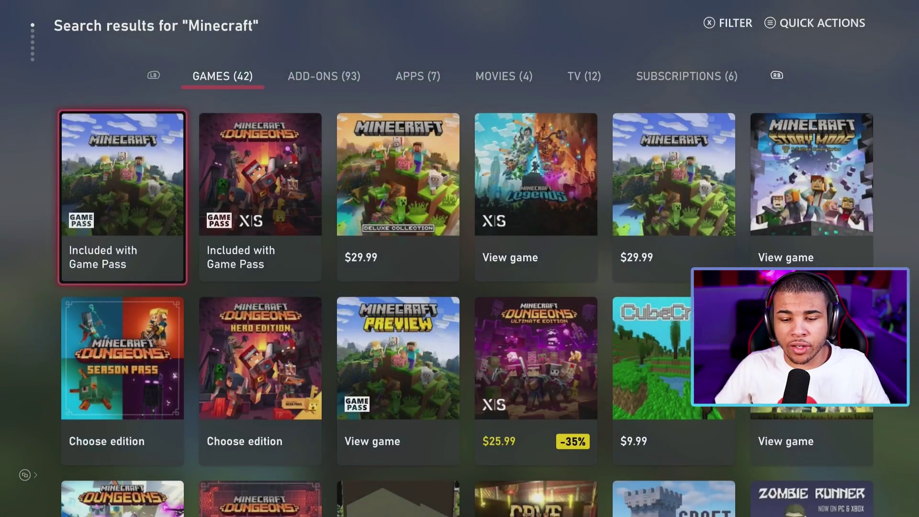
Open the $29.99 blue-sky Minecraft game from the search results and choose the Minecraft Starter Collection edition
{"action": "key", "text": "Right"}
{"action": "key", "text": "Right"}
{"action": "key", "text": "Right"}
{"action": "key", "text": "Right"}
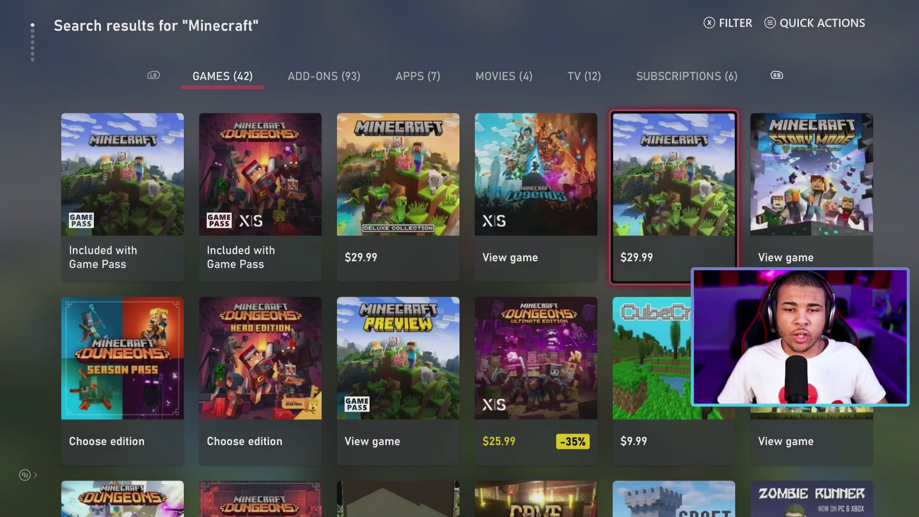
{"action": "key", "text": "Return"}
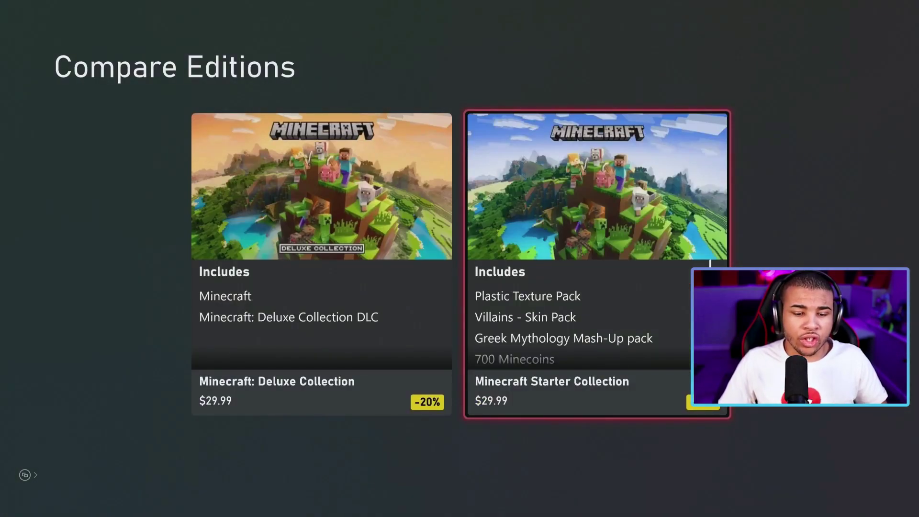
{"action": "key", "text": "Return"}
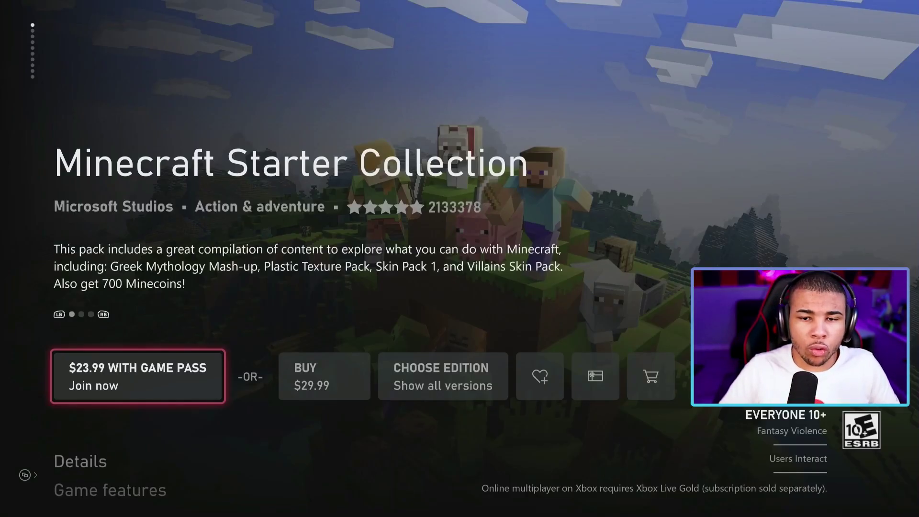
Go to the contents of the Minecraft Starter Collection bundle and open the Plastic Texture Pack page
{"action": "key", "text": "Down"}
{"action": "key", "text": "Down"}
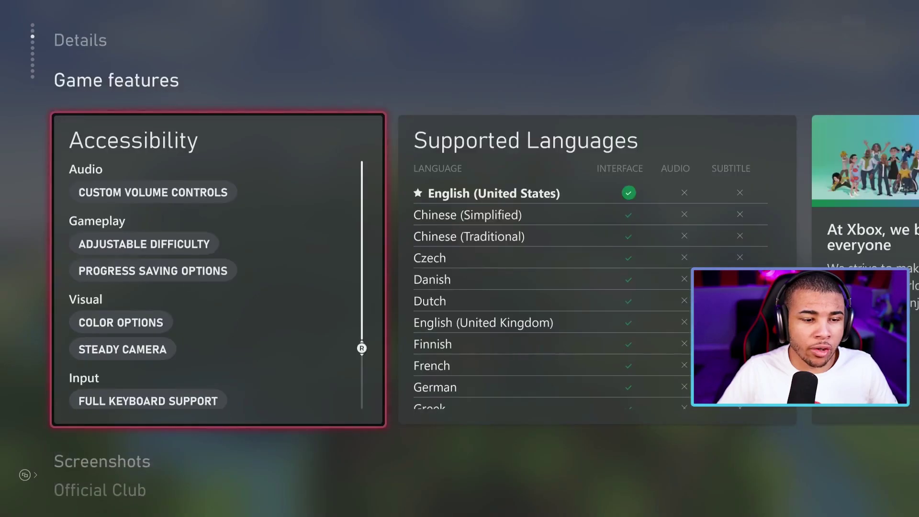
{"action": "key", "text": "Down"}
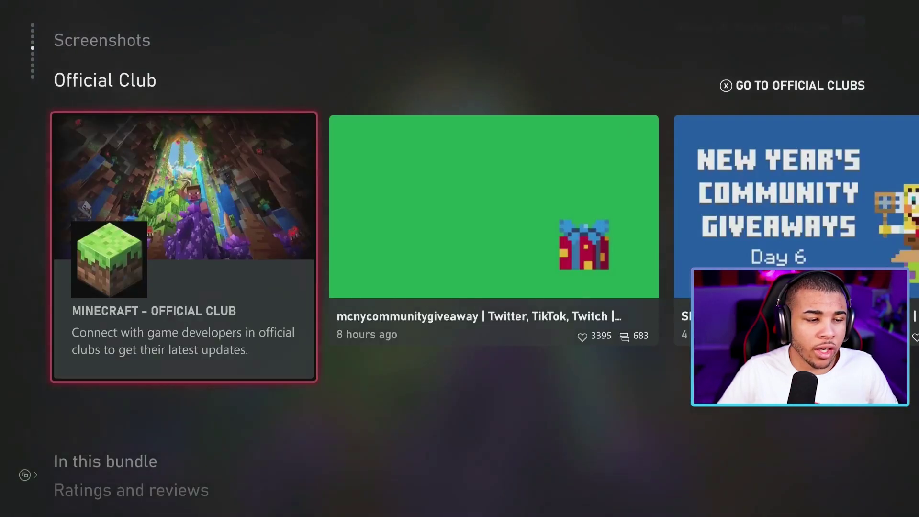
{"action": "key", "text": "Down"}
{"action": "key", "text": "Down"}
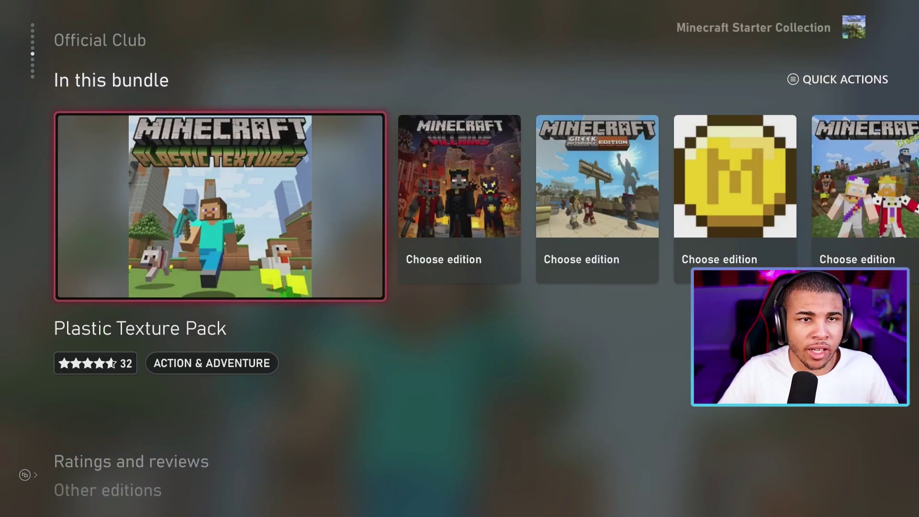
{"action": "key", "text": "Return"}
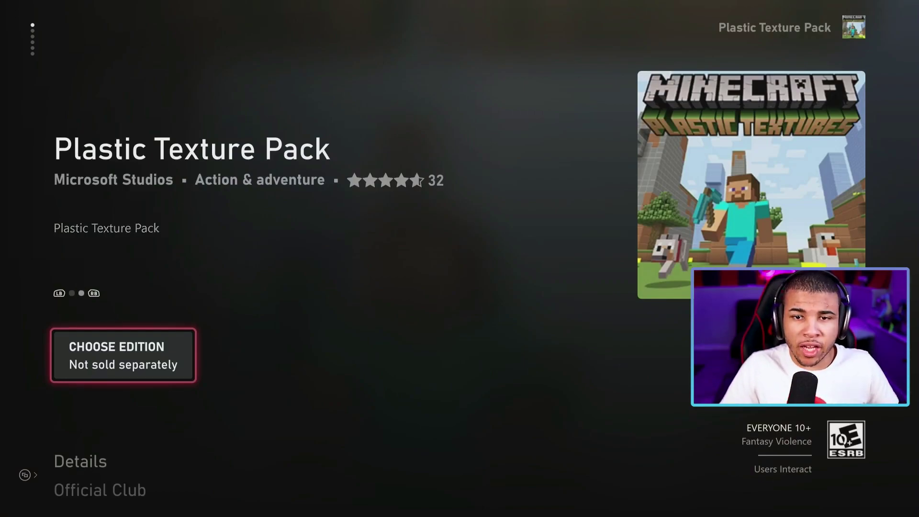
Open the first Minecraft game that the Plastic Texture Pack works with and install it
{"action": "key", "text": "Down"}
{"action": "key", "text": "Down"}
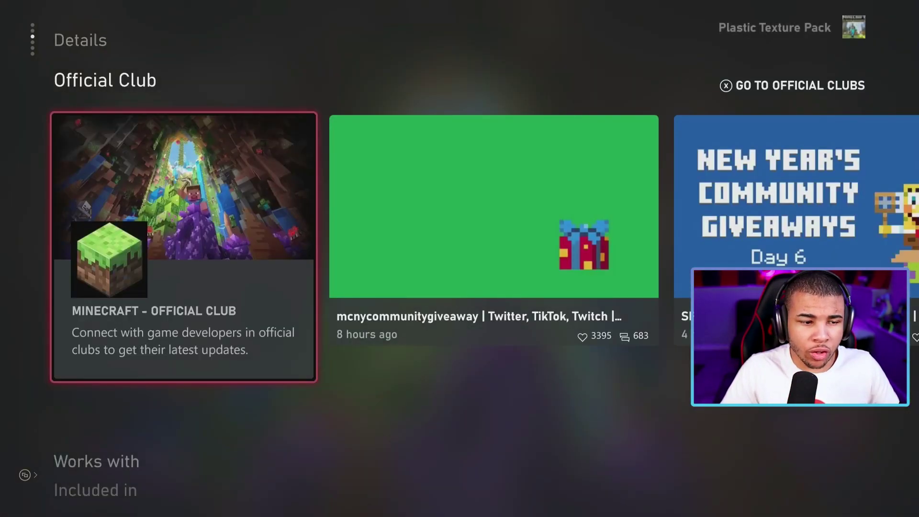
{"action": "key", "text": "Down"}
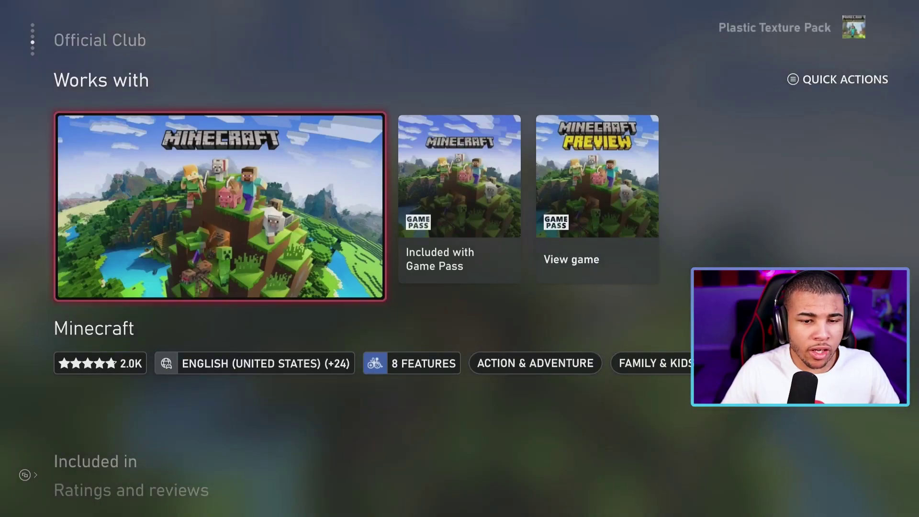
{"action": "key", "text": "Return"}
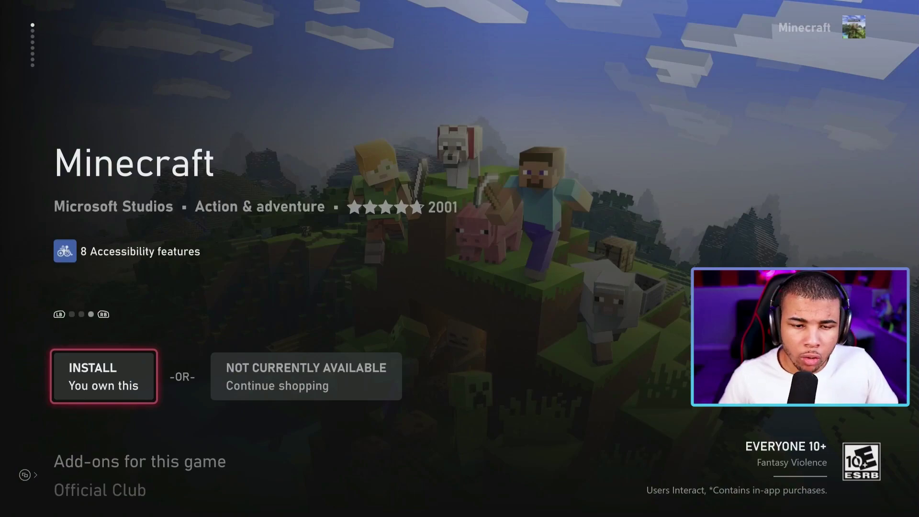
{"action": "key", "text": "Return"}
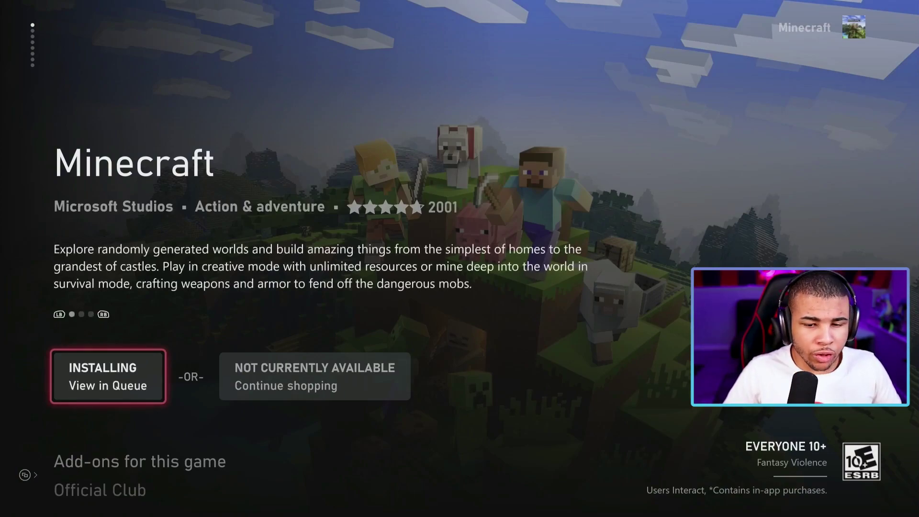
{"action": "key", "text": "Return"}
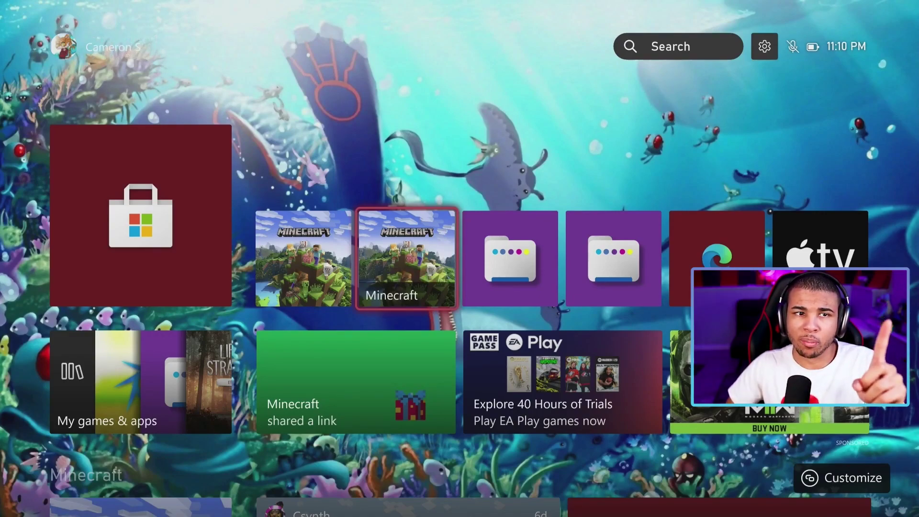
{"action": "key", "text": "Right"}
{"action": "key", "text": "Left"}
{"action": "key", "text": "Left"}
{"action": "key", "text": "Right"}
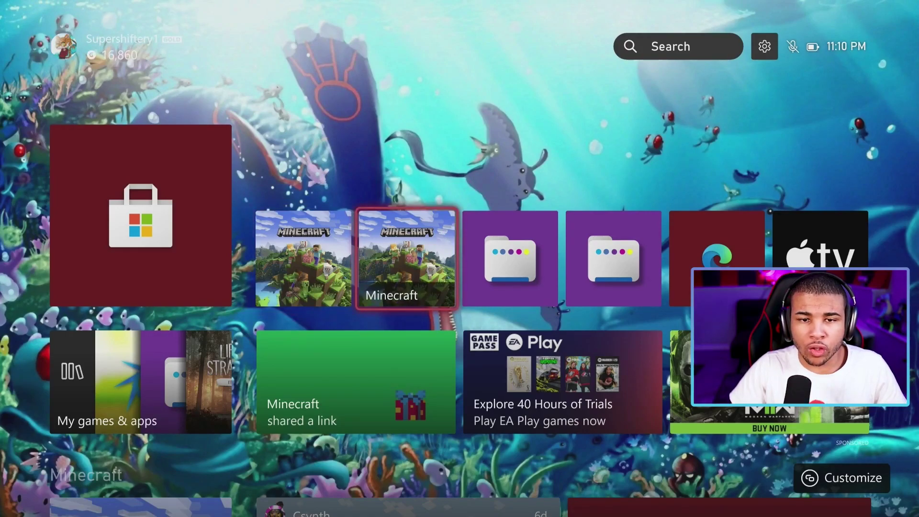
{"action": "key", "text": "Left"}
{"action": "key", "text": "Right"}
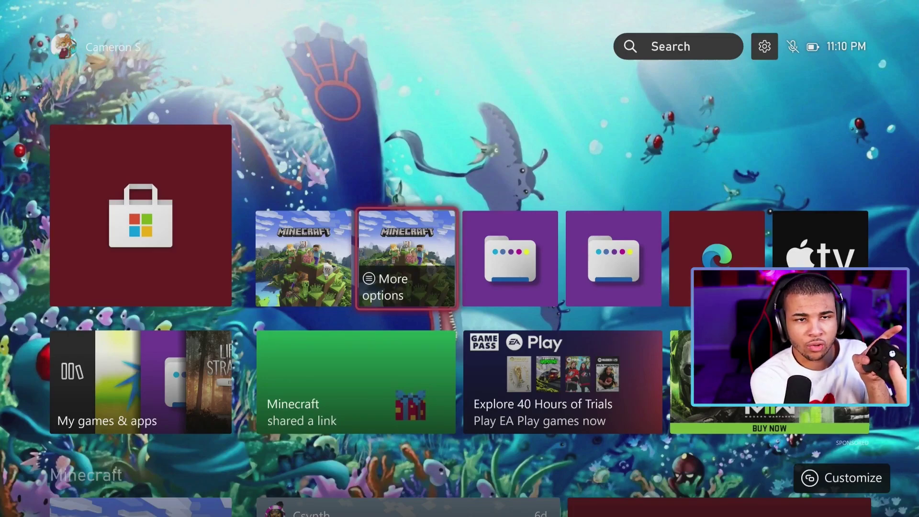
Open the game and add-ons management page for the second Minecraft tile on Home
{"action": "key", "text": "Menu"}
{"action": "key", "text": "Down"}
{"action": "key", "text": "Down"}
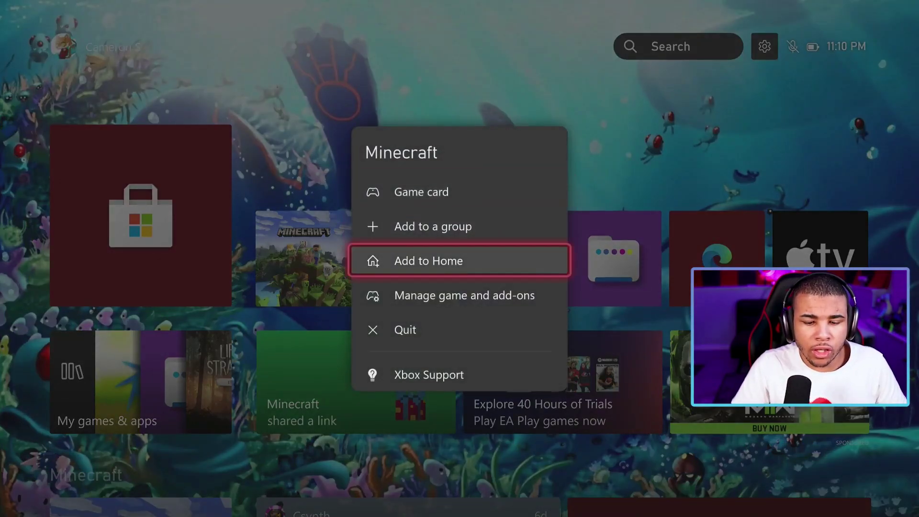
{"action": "key", "text": "Down"}
{"action": "key", "text": "Return"}
{"action": "key", "text": "Down"}
{"action": "key", "text": "Up"}
{"action": "key", "text": "Down"}
{"action": "key", "text": "Up"}
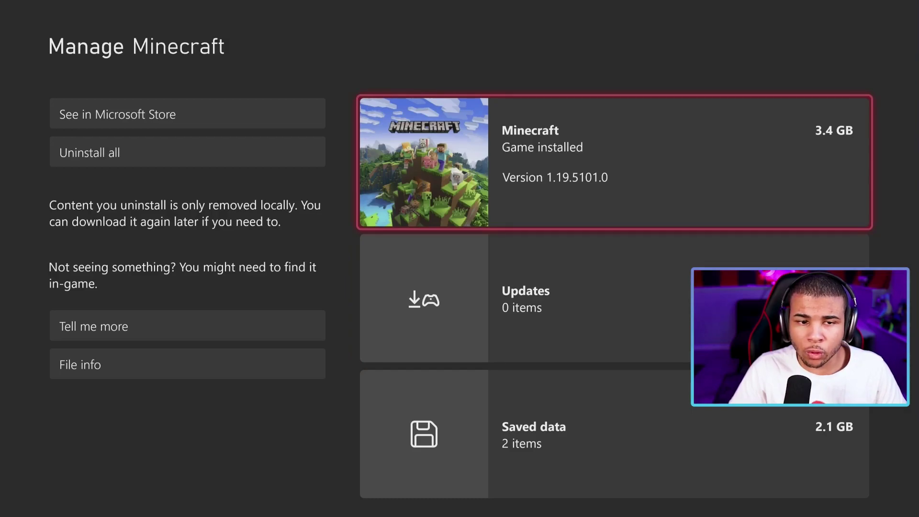
Uninstall all content of this Minecraft installation and confirm the removal
{"action": "key", "text": "Left"}
{"action": "key", "text": "Down"}
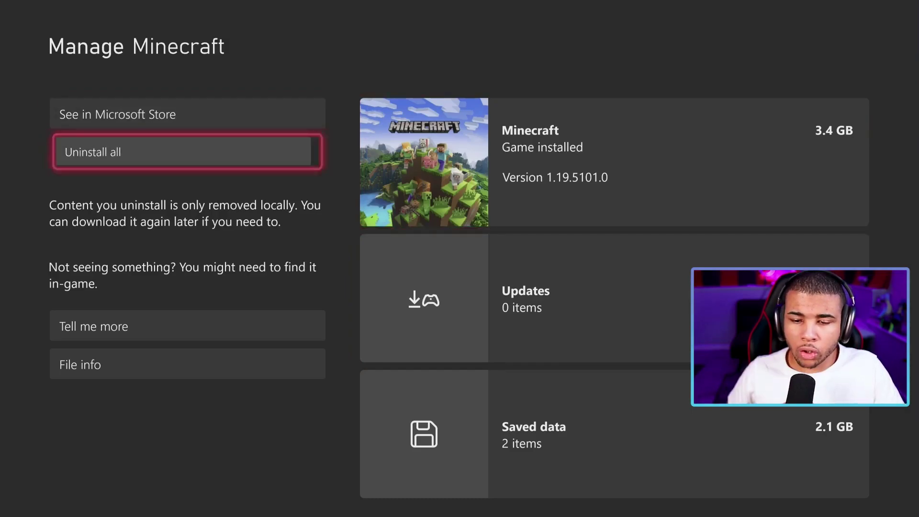
{"action": "key", "text": "Return"}
{"action": "key", "text": "Left"}
{"action": "key", "text": "Right"}
{"action": "key", "text": "Left"}
{"action": "key", "text": "Return"}
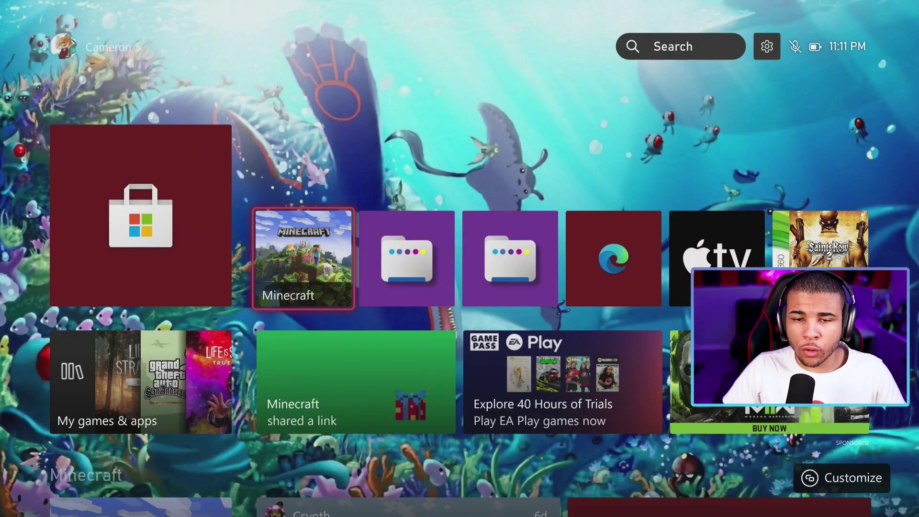
Update the remaining Minecraft game from its launch prompt and start it from the recently installed games
{"action": "key", "text": "Return"}
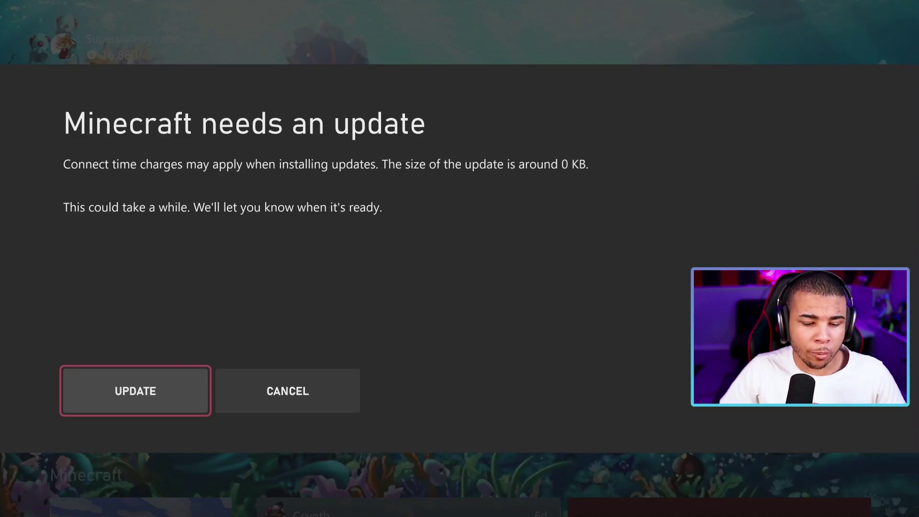
{"action": "key", "text": "Return"}
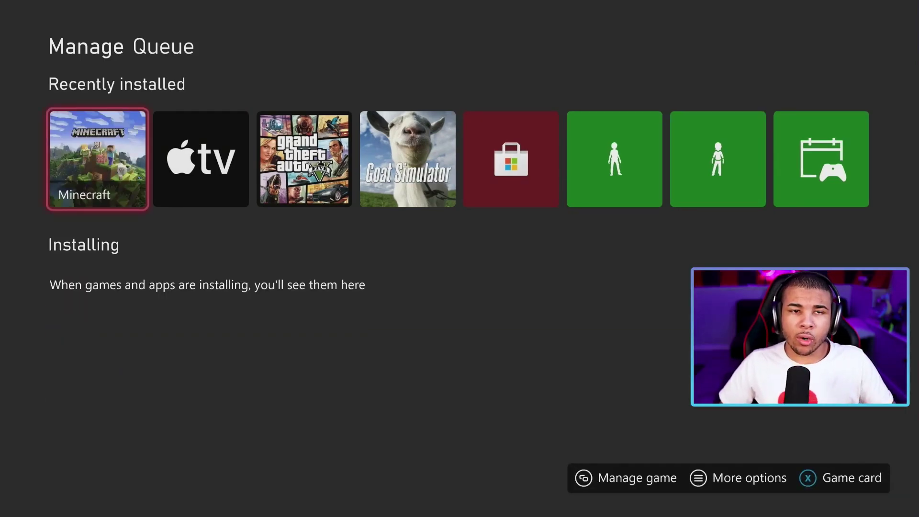
{"action": "key", "text": "Return"}
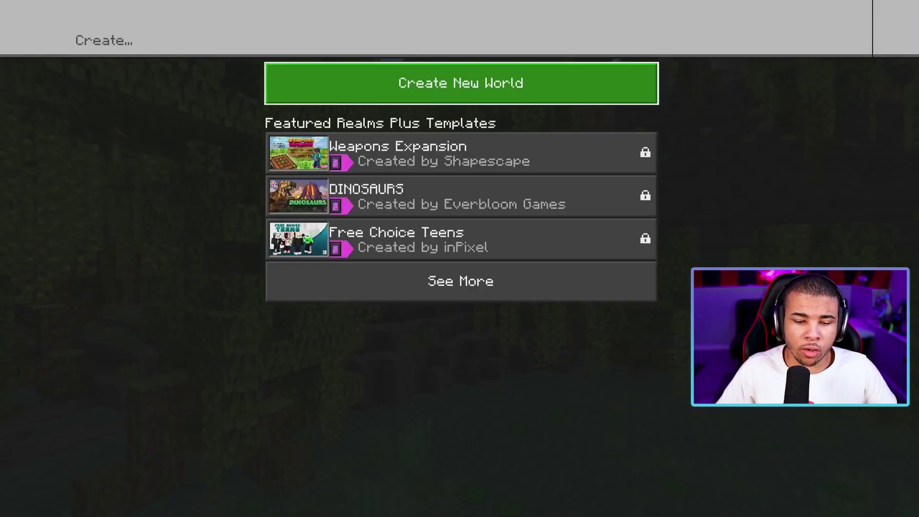
Start creating a new Minecraft world and open its Experiments settings
{"action": "key", "text": "Return"}
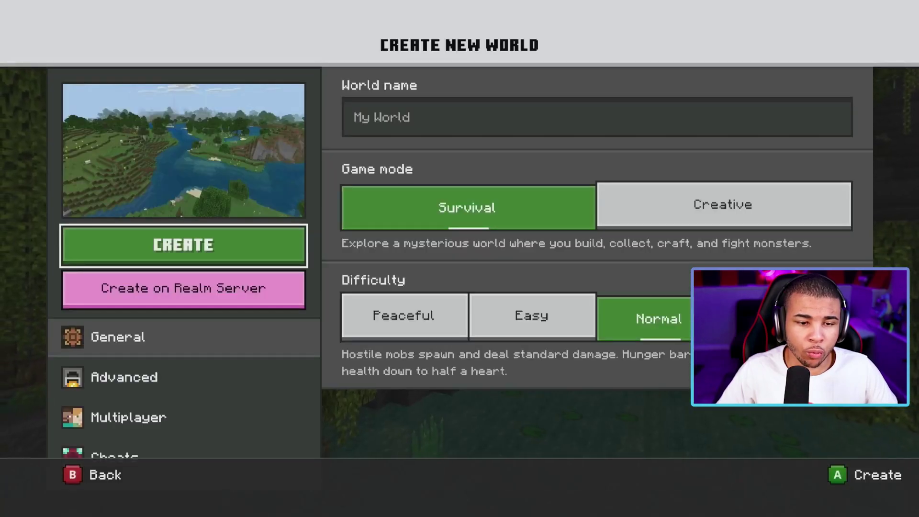
{"action": "key", "text": "Down"}
{"action": "key", "text": "Down"}
{"action": "key", "text": "Down"}
{"action": "key", "text": "Down"}
{"action": "key", "text": "Down"}
{"action": "key", "text": "Down"}
{"action": "key", "text": "Down"}
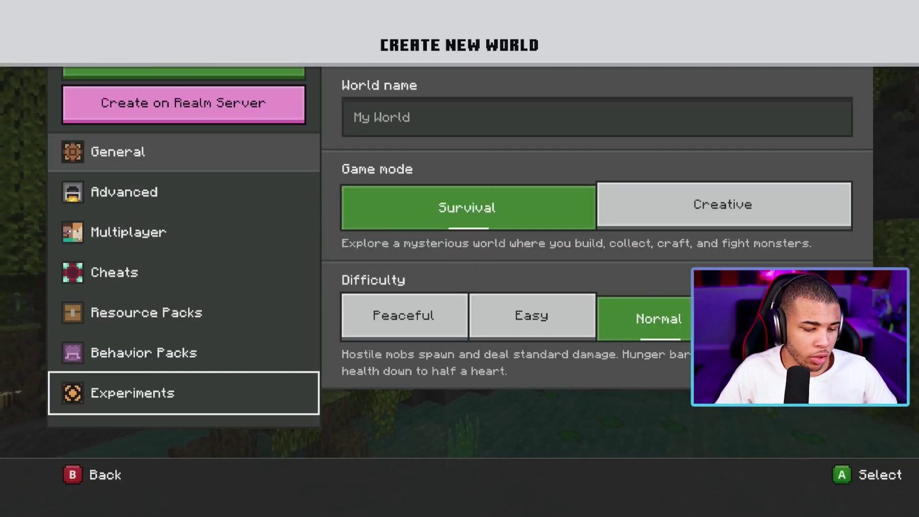
{"action": "key", "text": "Return"}
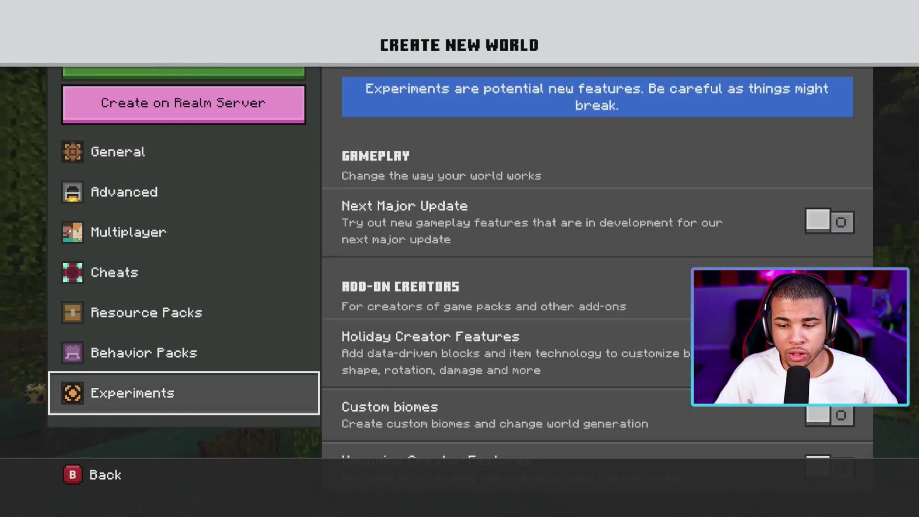
Enable the Next Major Update experiment and the add-on creator experiments, including Holiday Creator Features, Custom biomes and Molang Features
{"action": "key", "text": "Right"}
{"action": "key", "text": "Down"}
{"action": "key", "text": "Down"}
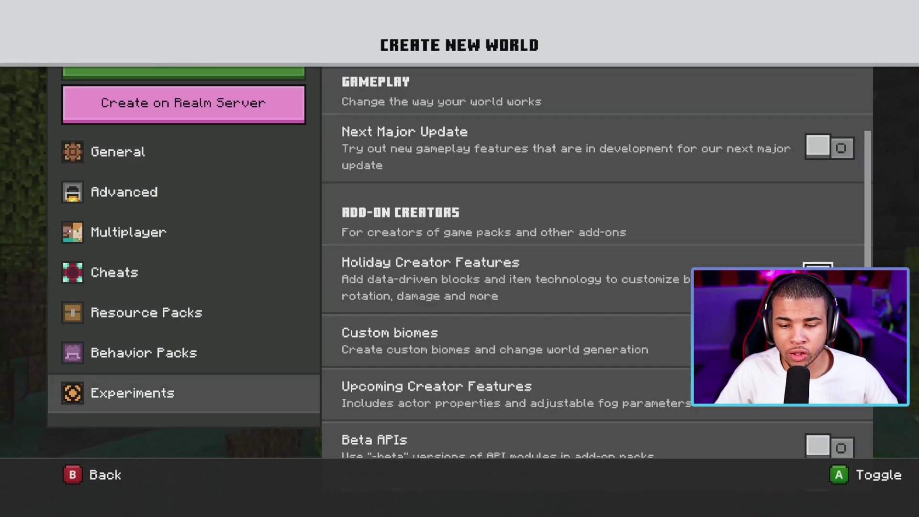
{"action": "key", "text": "Up"}
{"action": "key", "text": "Up"}
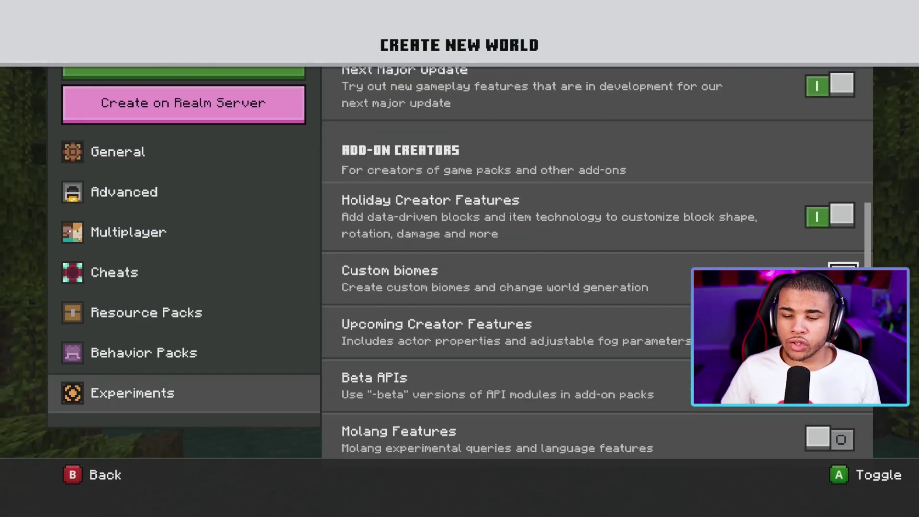
{"action": "key", "text": "Return"}
{"action": "key", "text": "Down"}
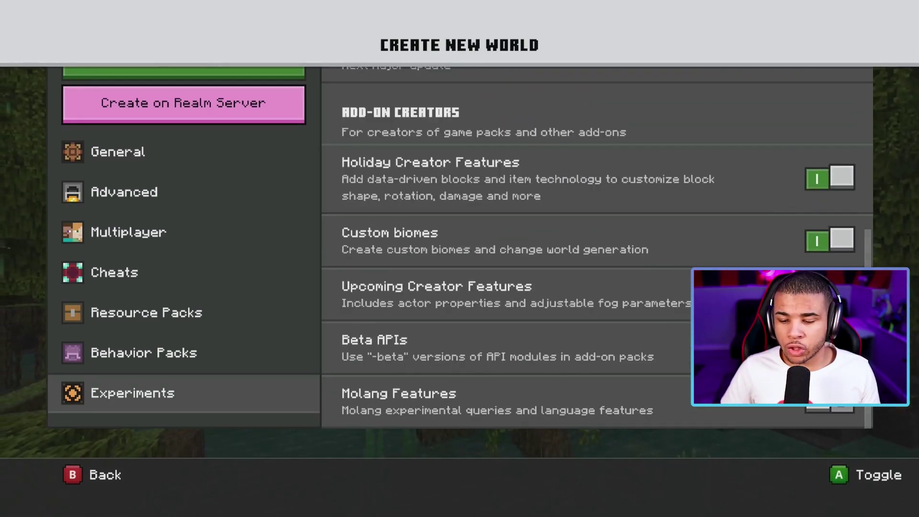
{"action": "key", "text": "Left"}
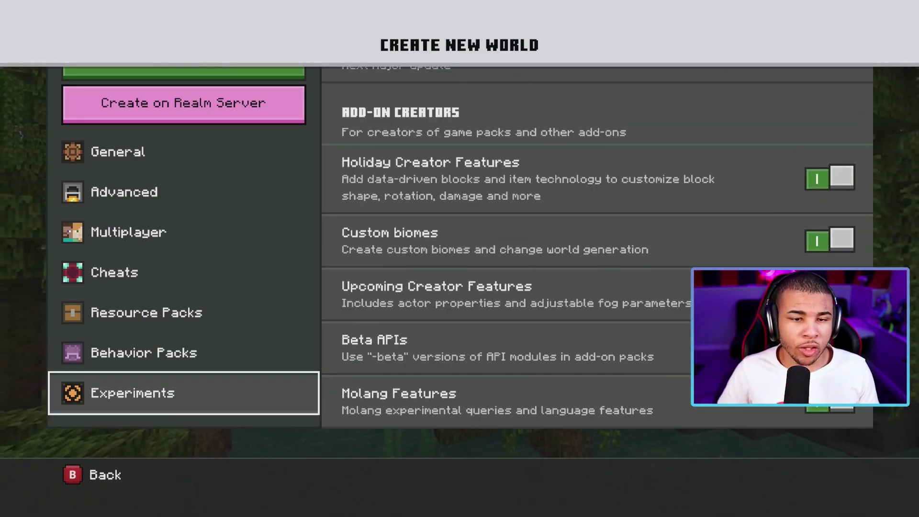
Open the list of available behavior packs for the new world
{"action": "key", "text": "Up"}
{"action": "key", "text": "Return"}
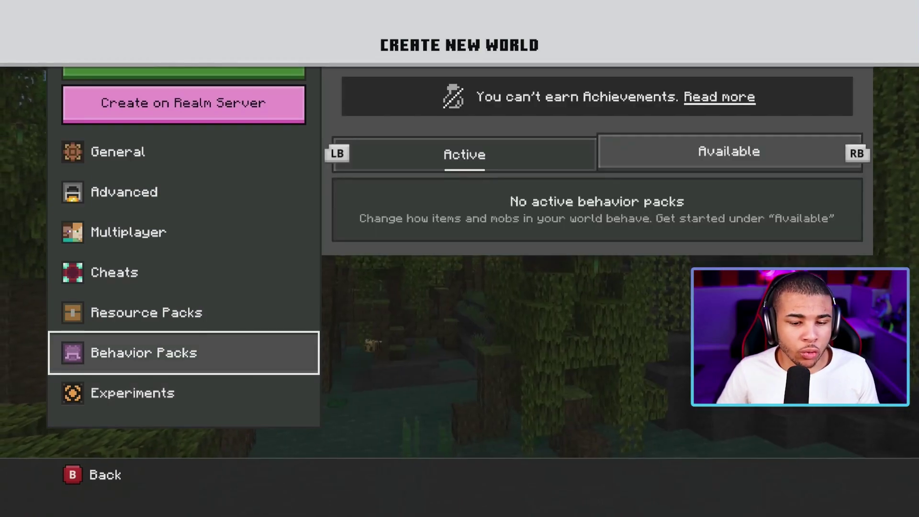
{"action": "key", "text": "Right"}
{"action": "key", "text": "Down"}
{"action": "key", "text": "Right"}
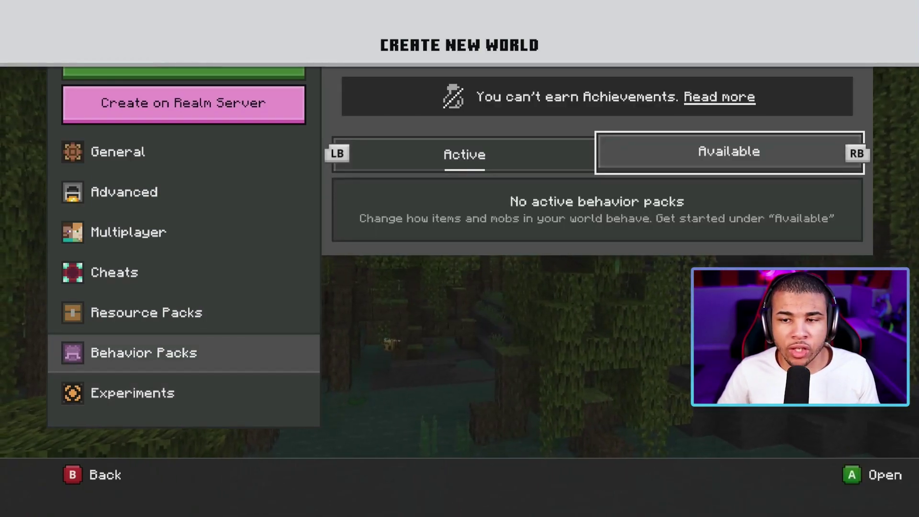
{"action": "key", "text": "Return"}
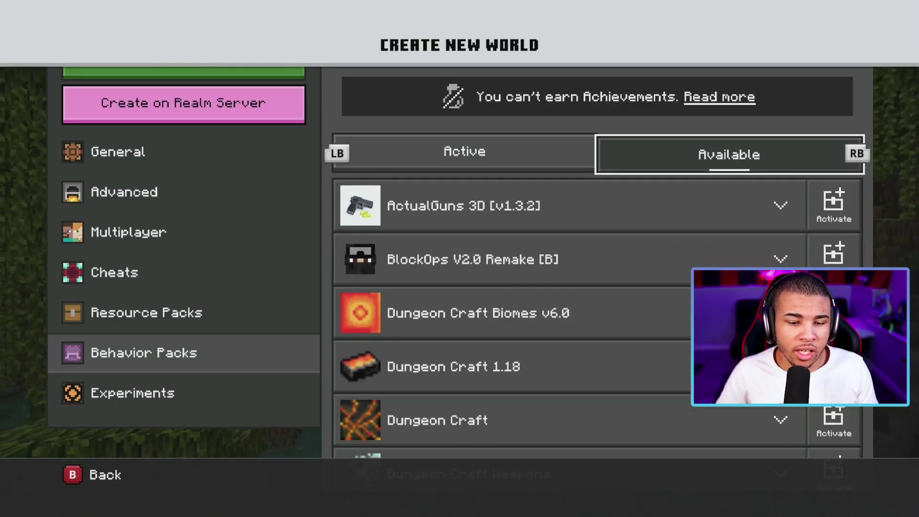
Activate the DC Armor behavior pack for the new world
{"action": "key", "text": "Down"}
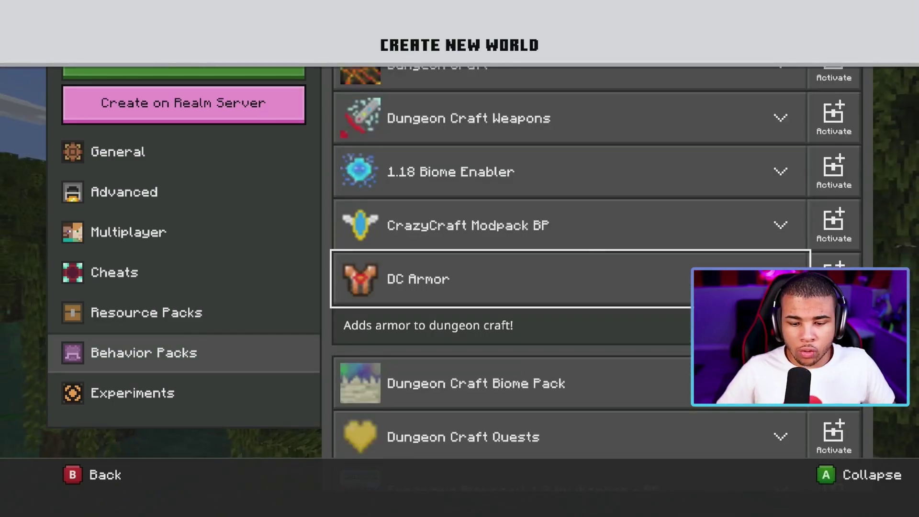
{"action": "key", "text": "Down"}
{"action": "key", "text": "Up"}
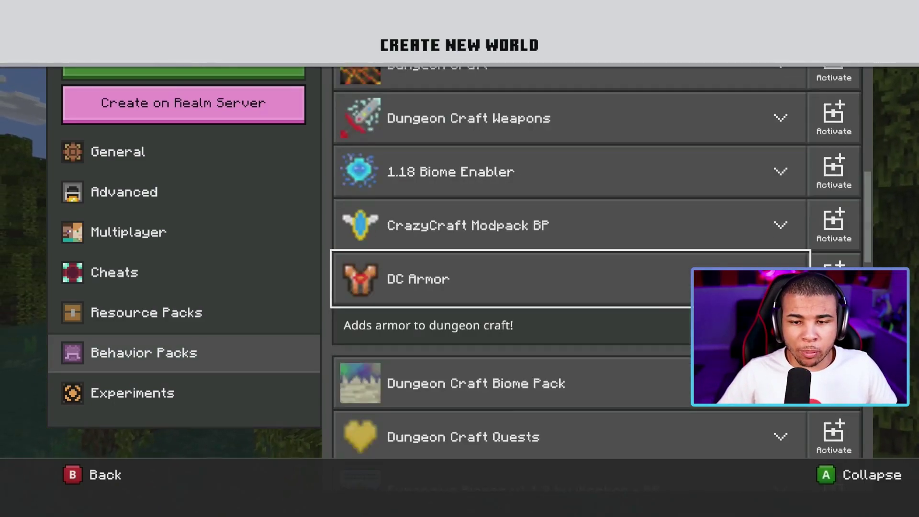
{"action": "key", "text": "Down"}
{"action": "key", "text": "Up"}
{"action": "key", "text": "Return"}
{"action": "key", "text": "Return"}
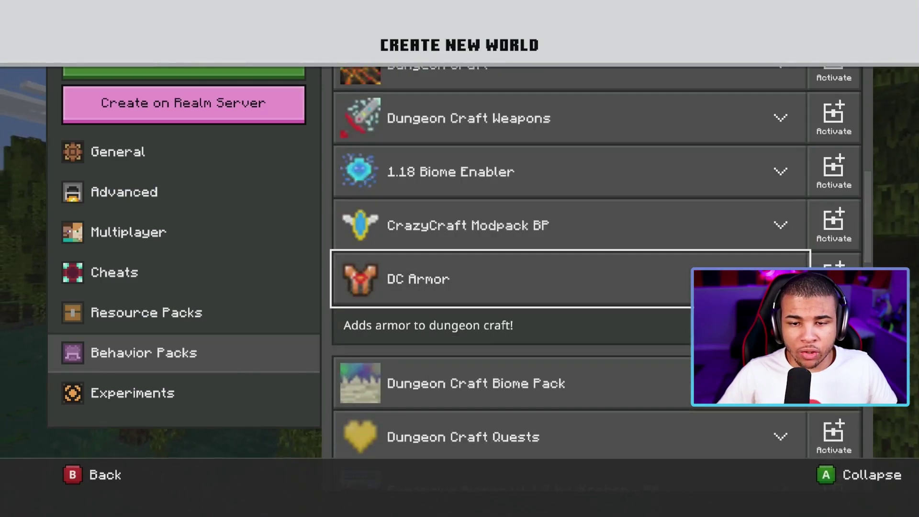
{"action": "key", "text": "Right"}
{"action": "key", "text": "Return"}
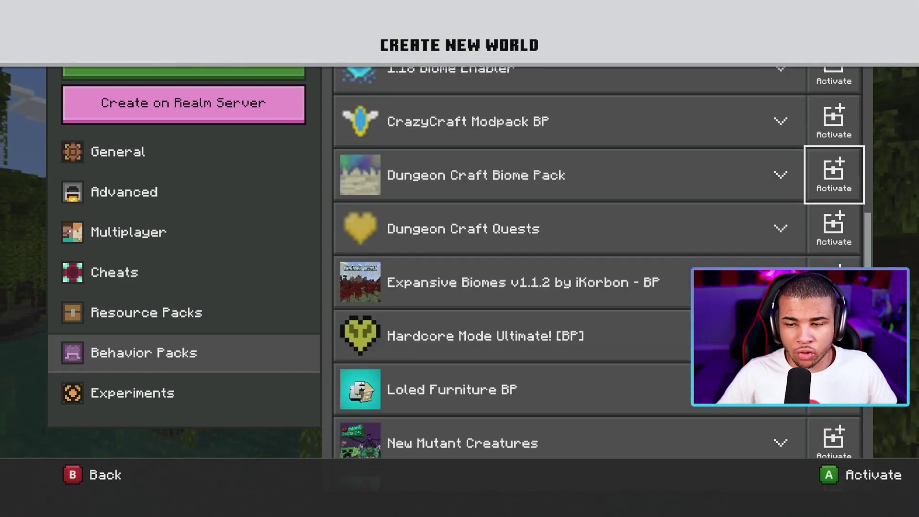
Activate the CrazyCraft Modpack BP behavior pack for the new world
{"action": "key", "text": "Up"}
{"action": "key", "text": "Down"}
{"action": "key", "text": "Up"}
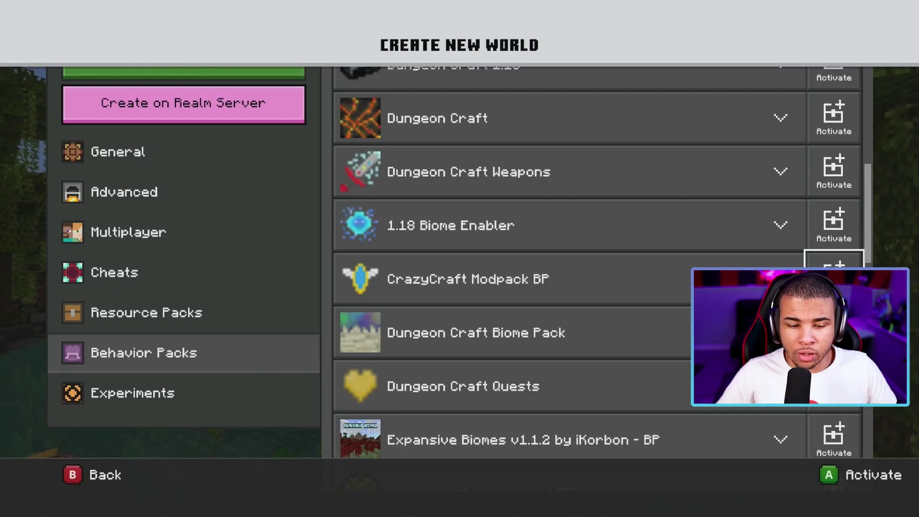
{"action": "key", "text": "Return"}
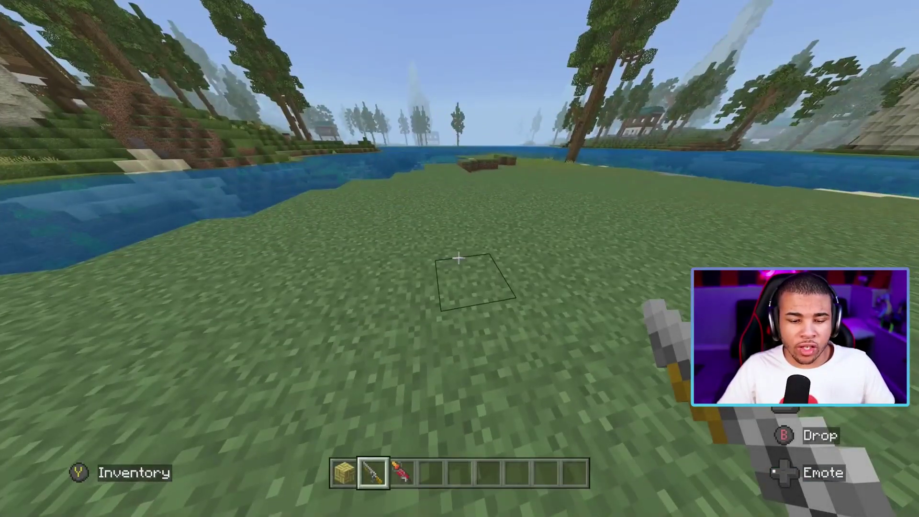
Try out the held weapon in the world and cycle through the hotbar items to equip the Rift-Tech Laser Gun
{"action": "left_click", "coordinate": [458, 258]}
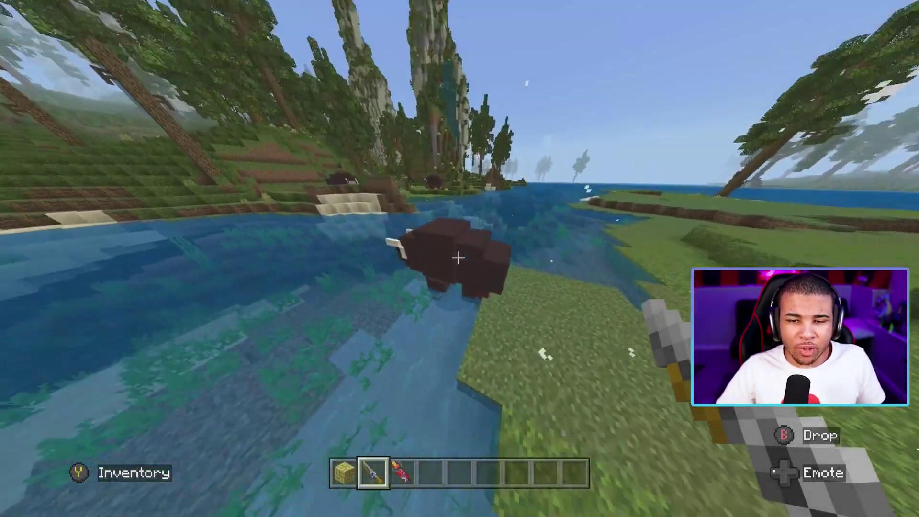
{"action": "key", "text": "1"}
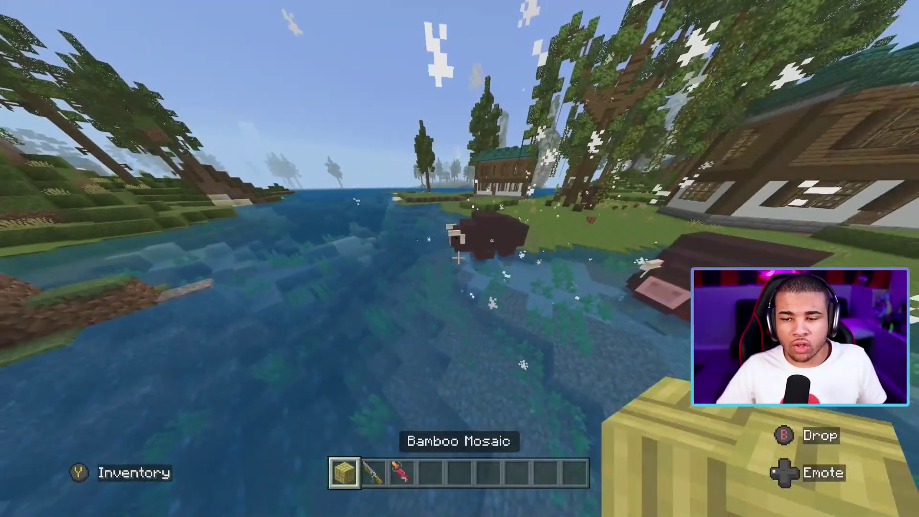
{"action": "key", "text": "2"}
{"action": "key", "text": "3"}
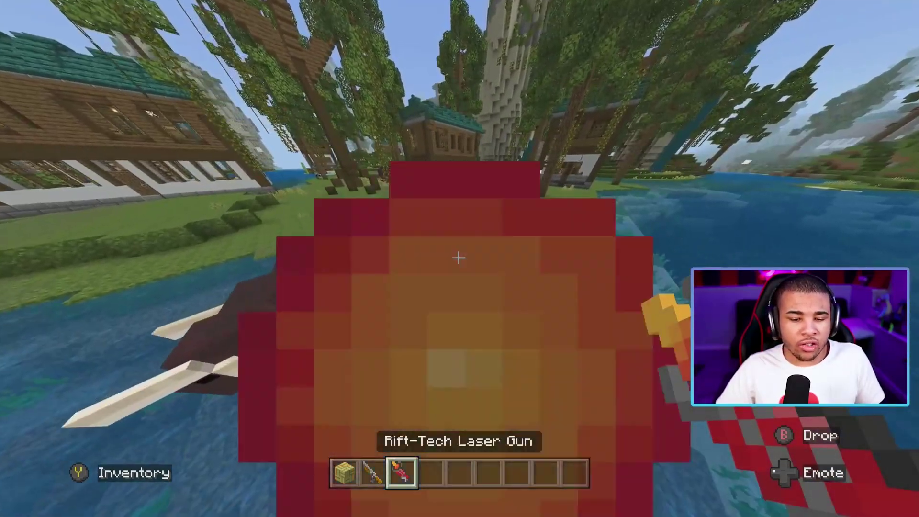